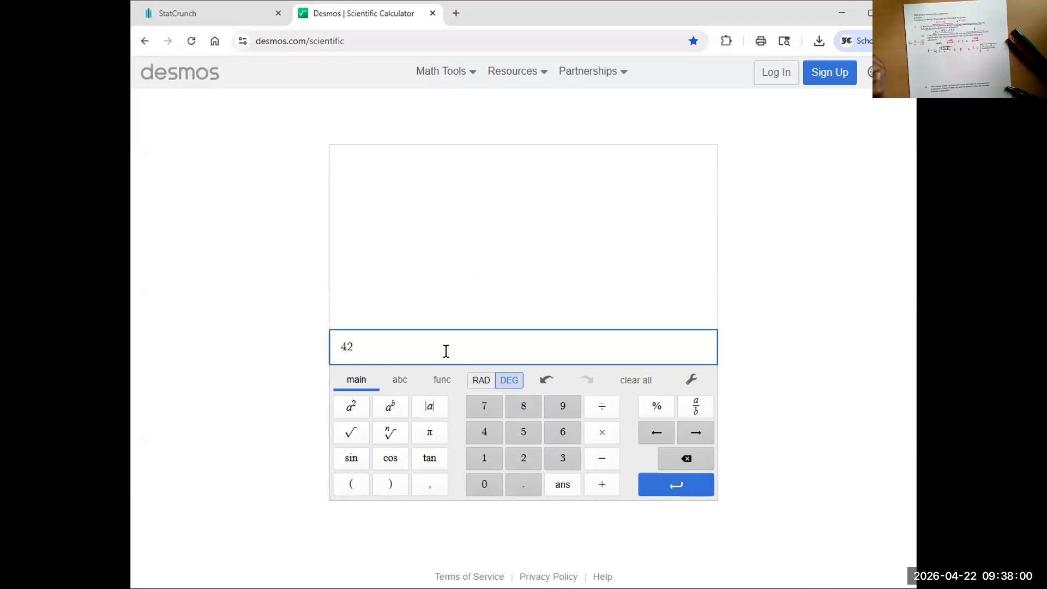
Step: Calculate 42 divided by 104 and highlight the result through its third decimal place
type("04")
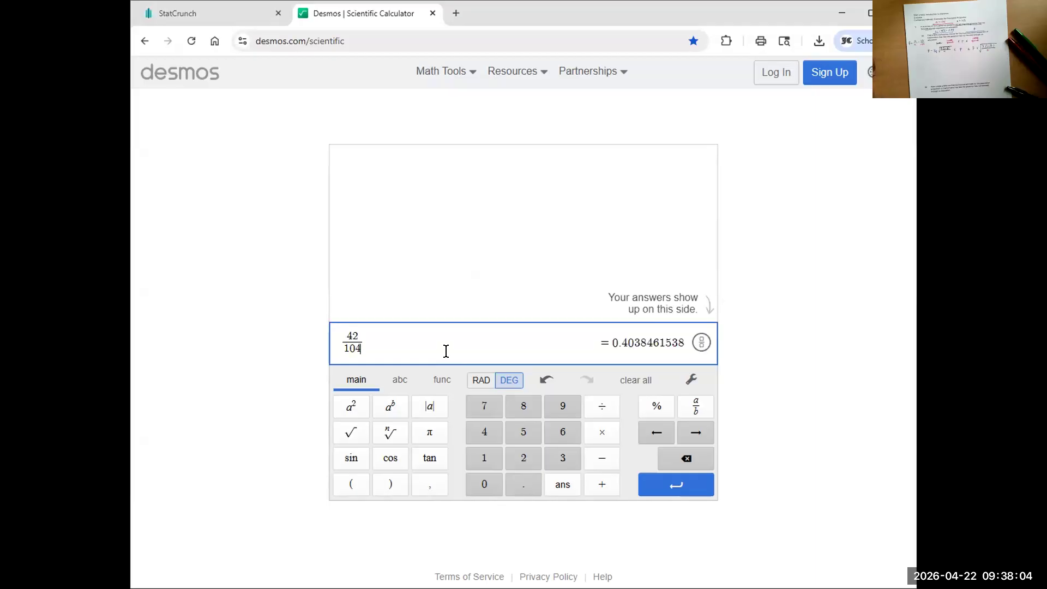
key("Return")
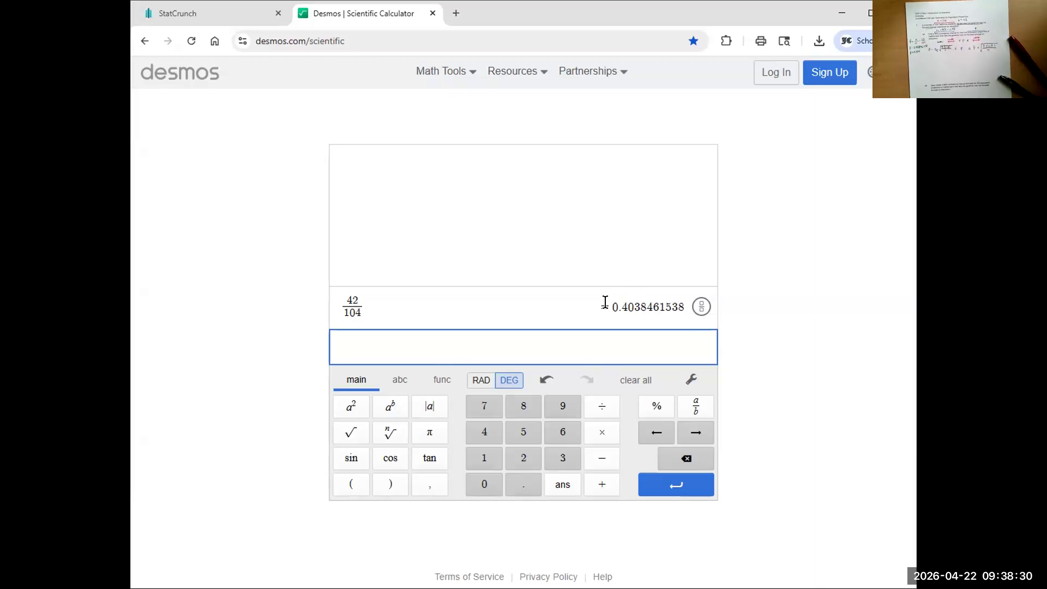
left_click_drag(607, 307, 641, 309)
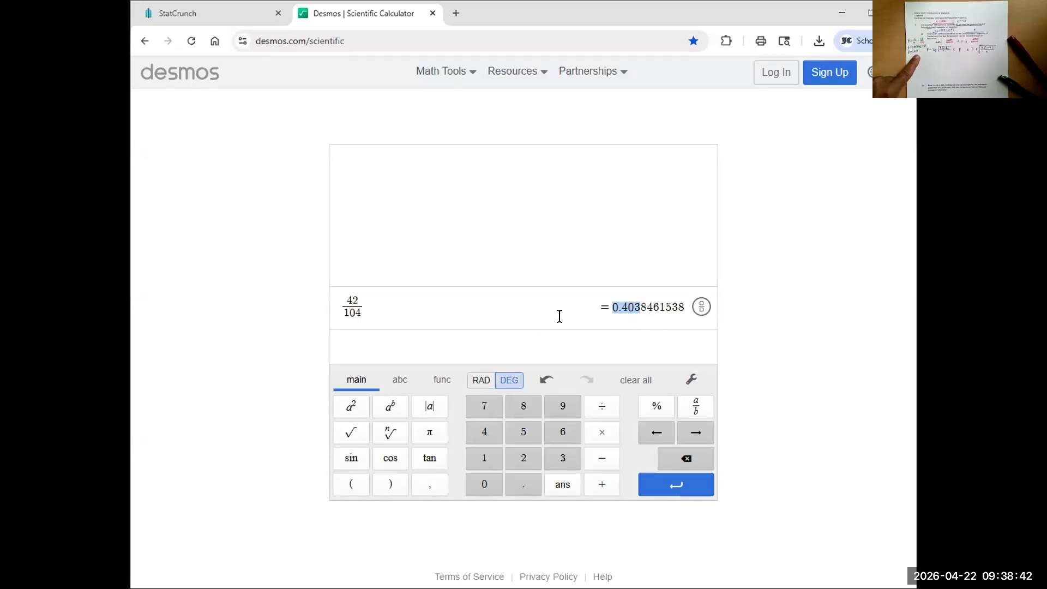
left_click(595, 336)
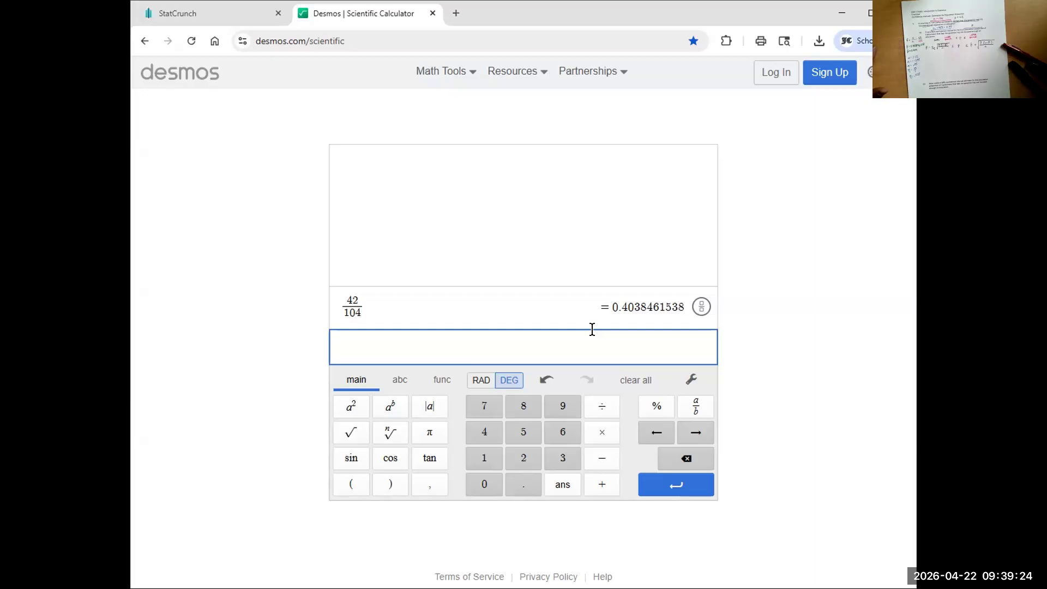
Step: Switch to StatCrunch and open the Normal distribution calculator
left_click(176, 13)
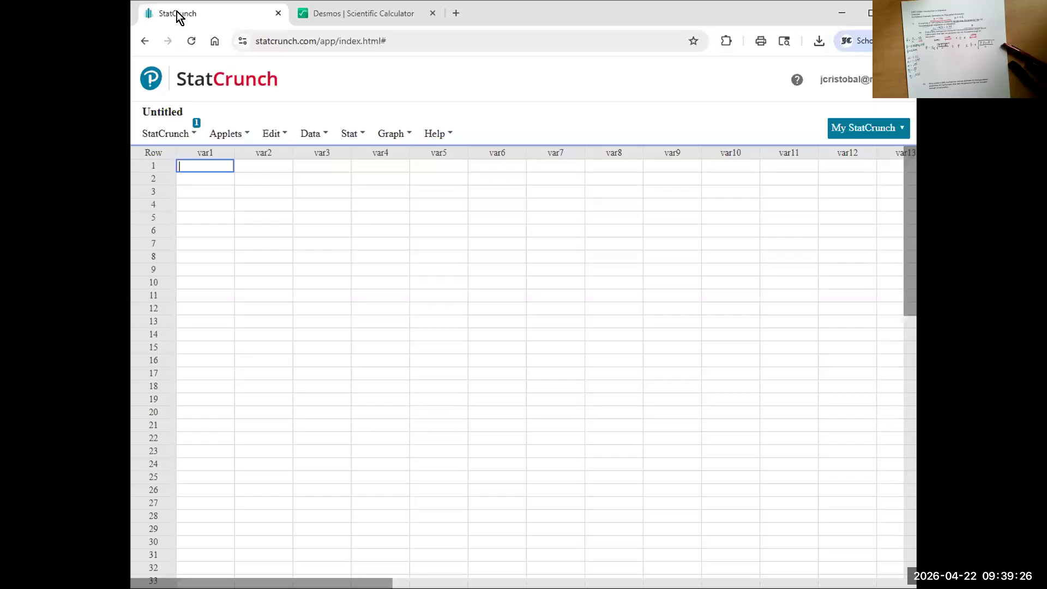
left_click(356, 139)
mouse_move(360, 157)
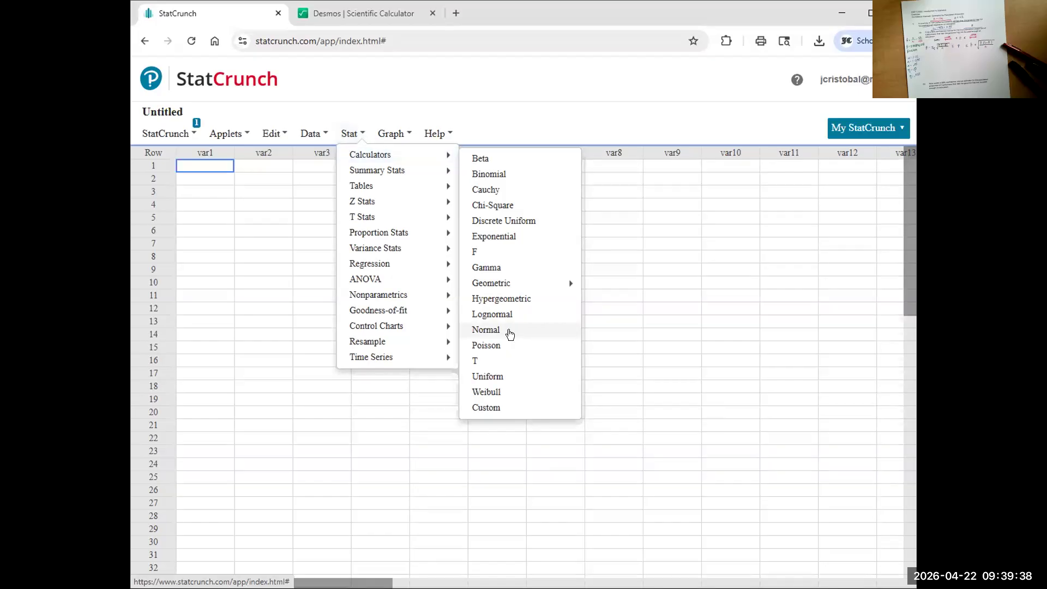
left_click(509, 334)
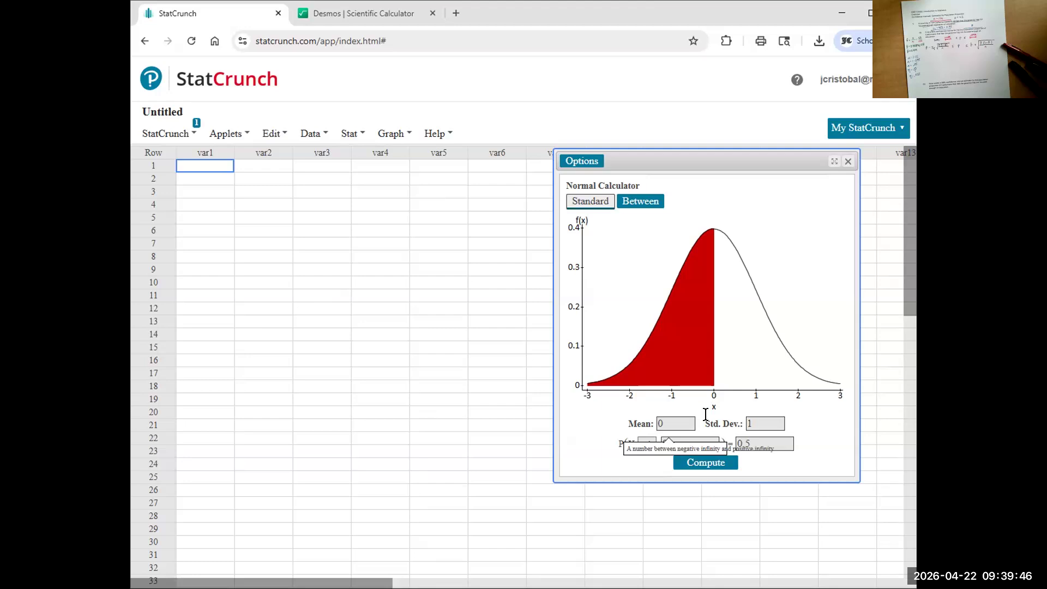
Step: Compute the standard normal cutoff for a lower-tail probability of 0.025 and highlight its leading digits
left_click(753, 418)
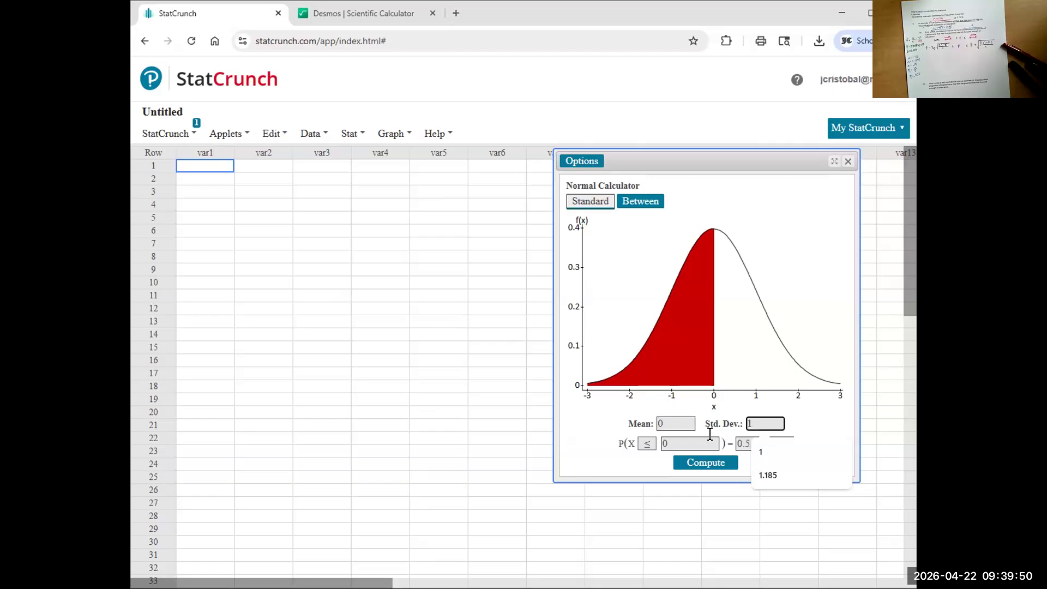
key("Tab")
key("Tab")
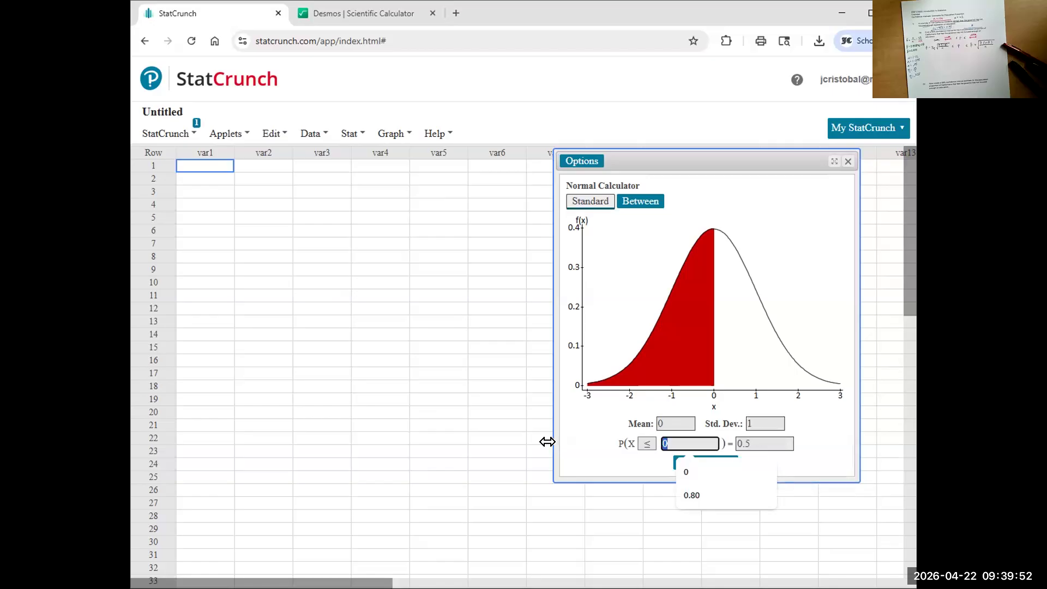
key("BackSpace")
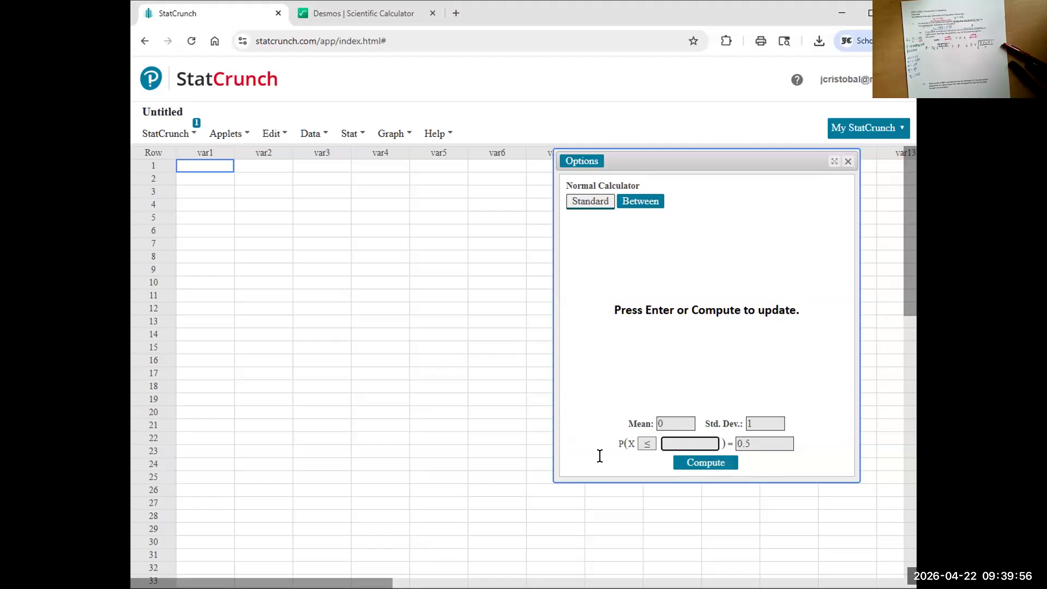
key("Tab")
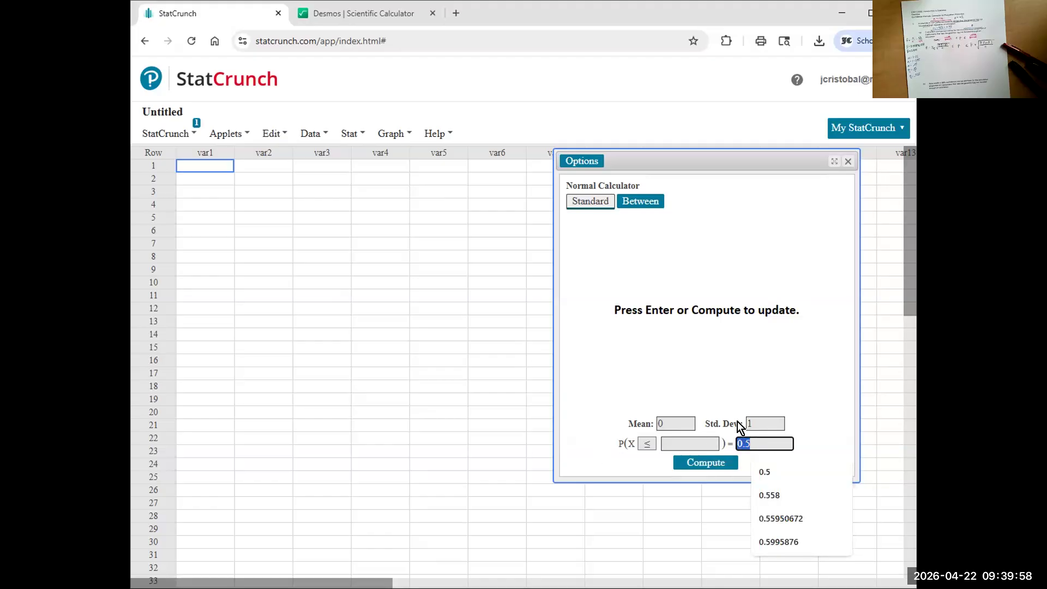
type("0.0")
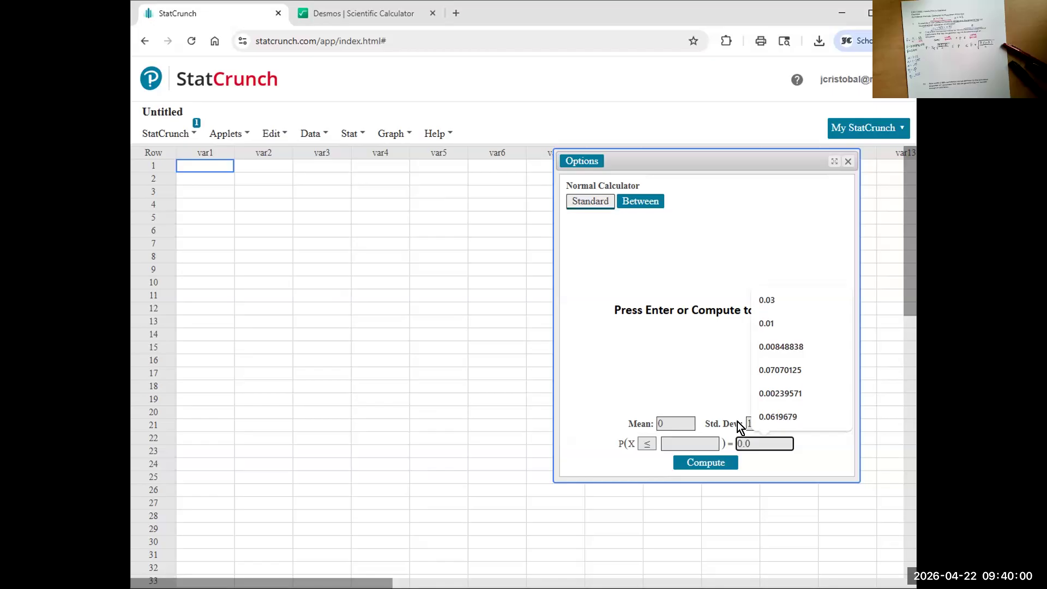
type("25")
key("Return")
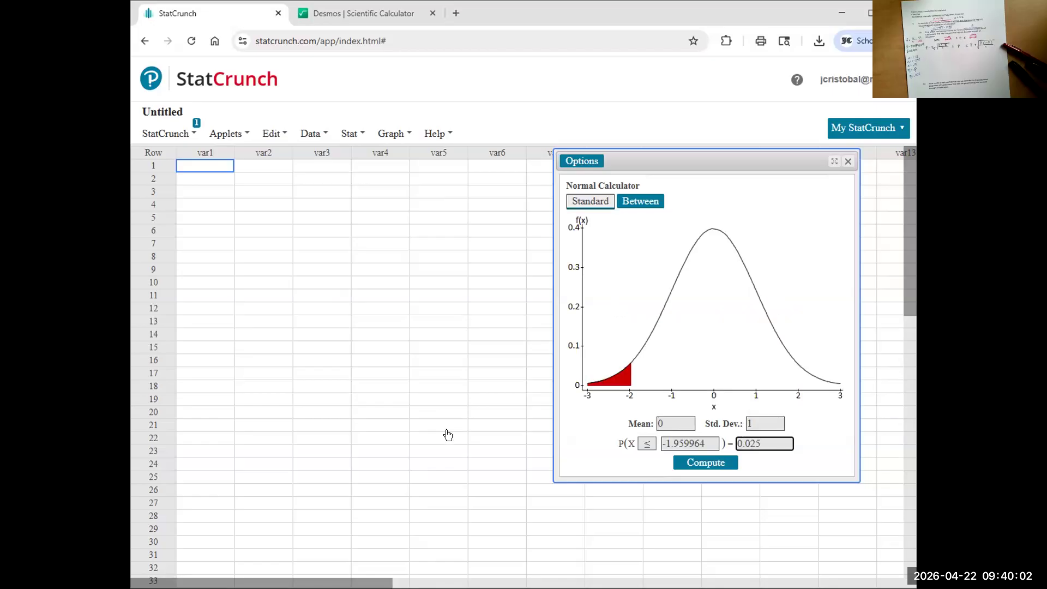
left_click(677, 442)
key("shift+Home")
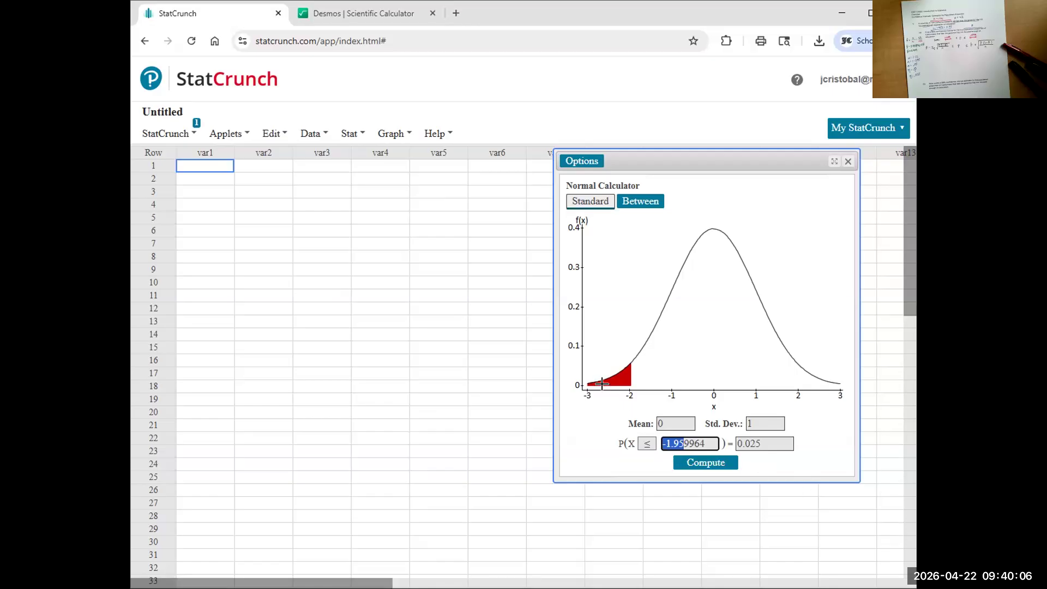
Step: Change the probability direction to ≥ and compute the standard normal cutoff for an upper-tail probability of 0.025
left_click(646, 444)
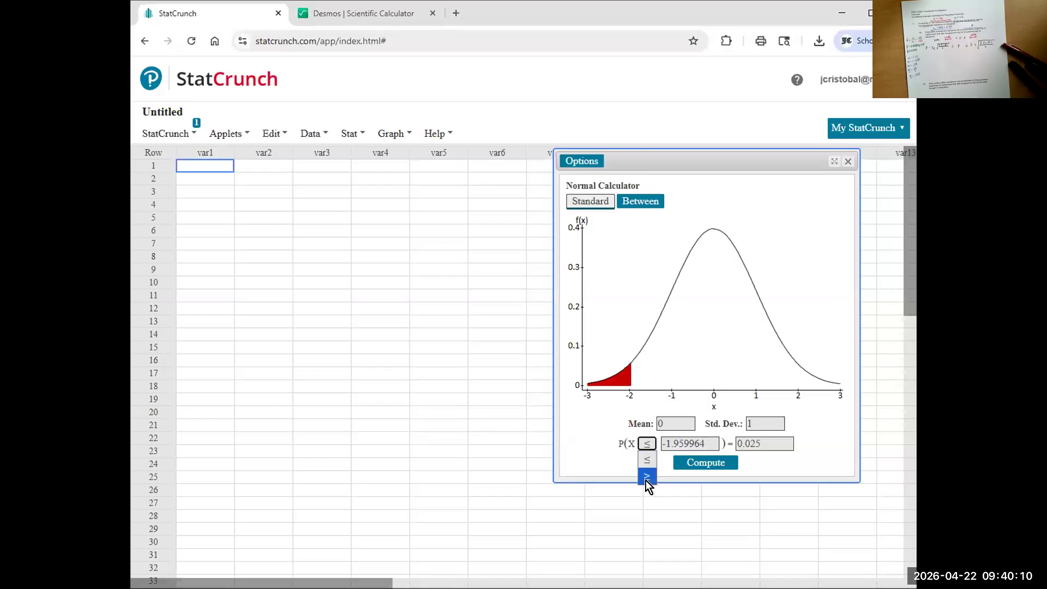
left_click(645, 480)
key("Tab")
key("BackSpace")
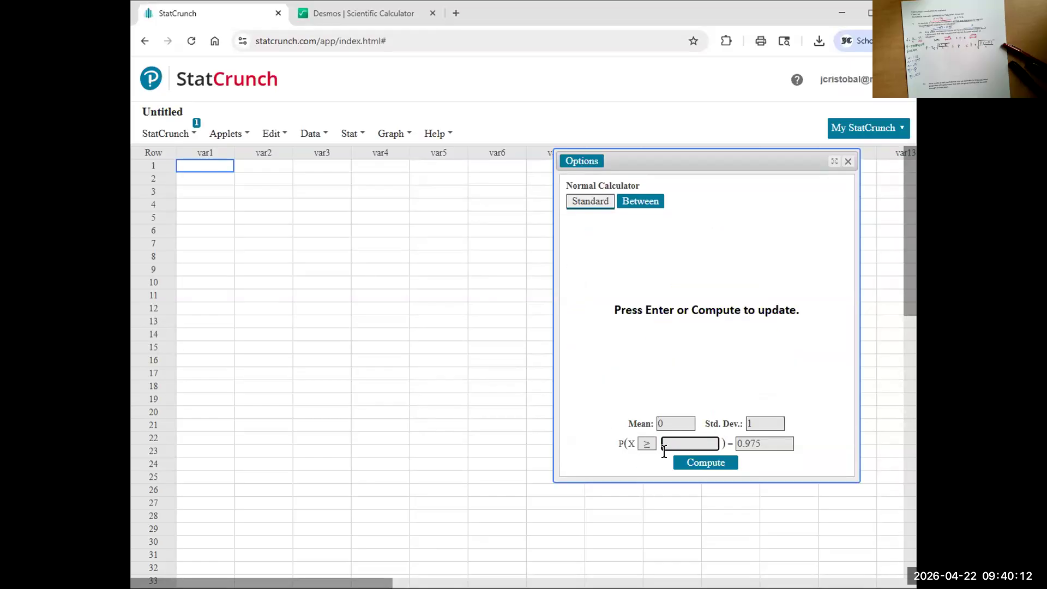
key("Tab")
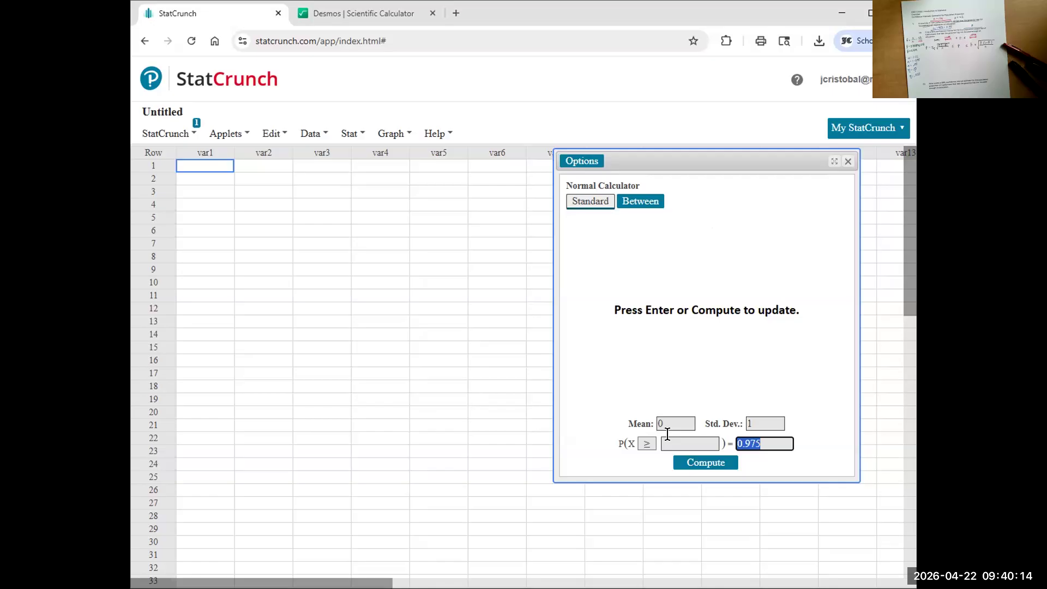
type(".0")
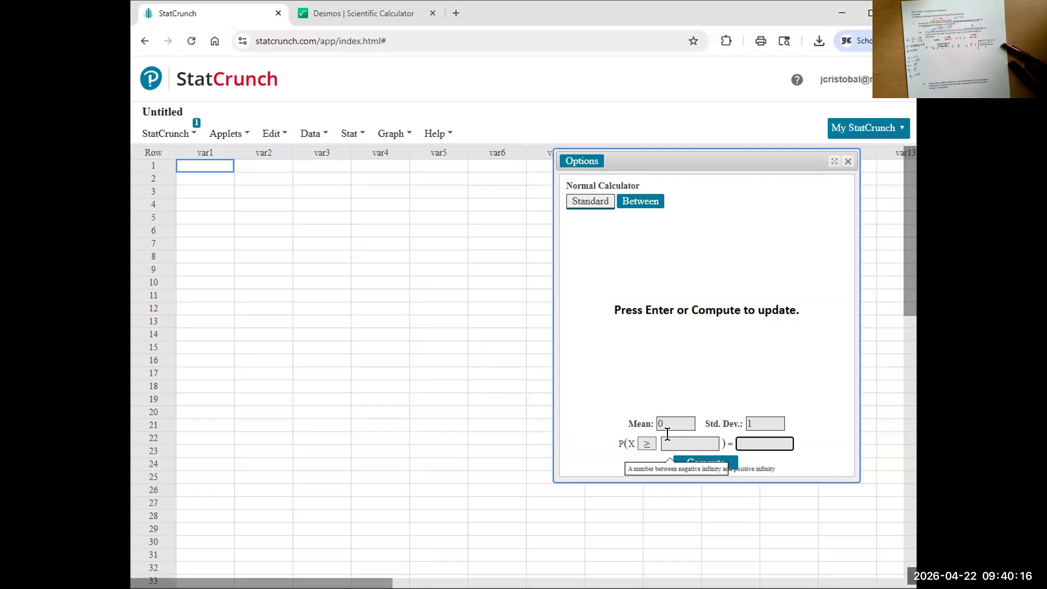
type("0.025")
left_click(734, 463)
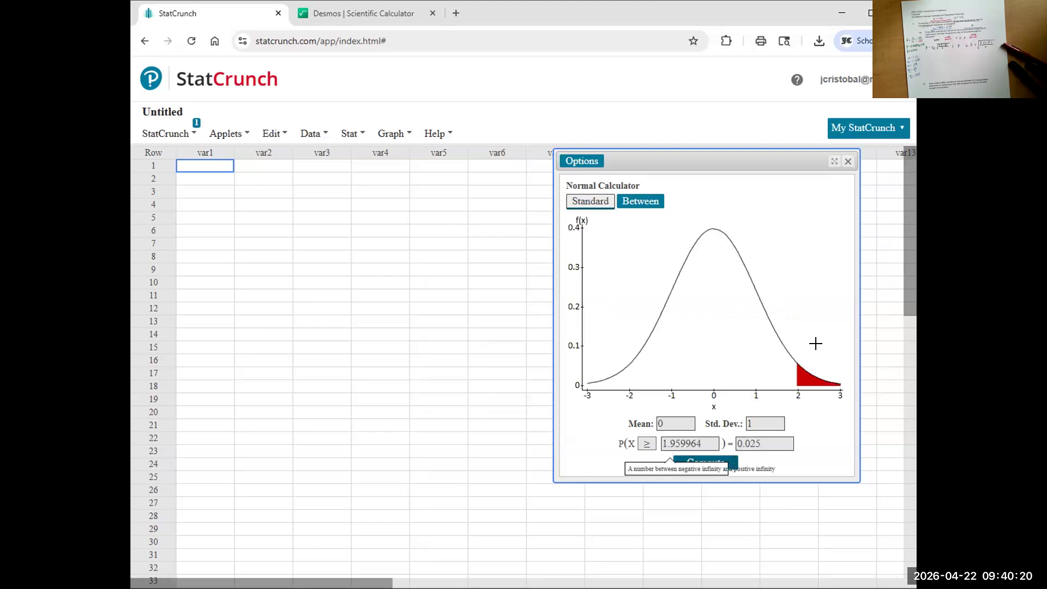
double_click(703, 443)
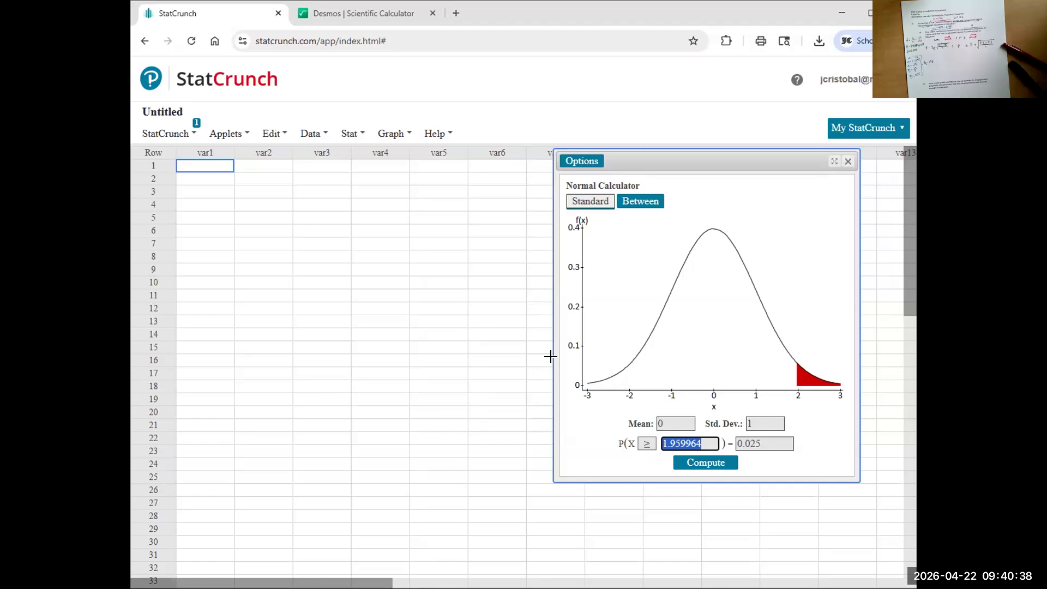
left_click(691, 443)
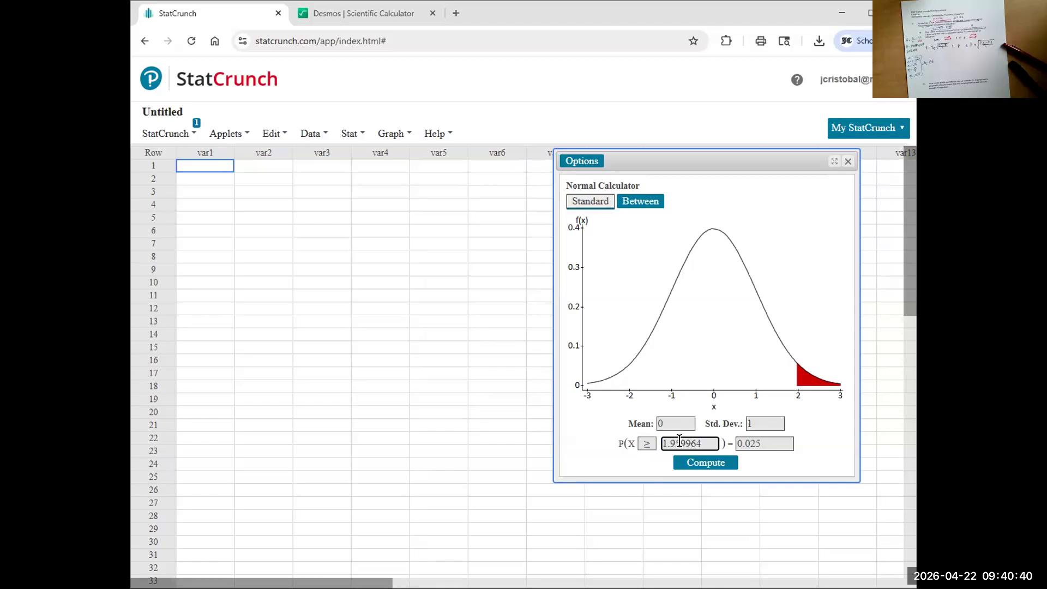
left_click_drag(682, 443, 675, 443)
left_click(690, 462)
Step: Move the Normal calculator window aside and open the one-sample proportion analysis with summary data
left_click_drag(804, 159, 452, 188)
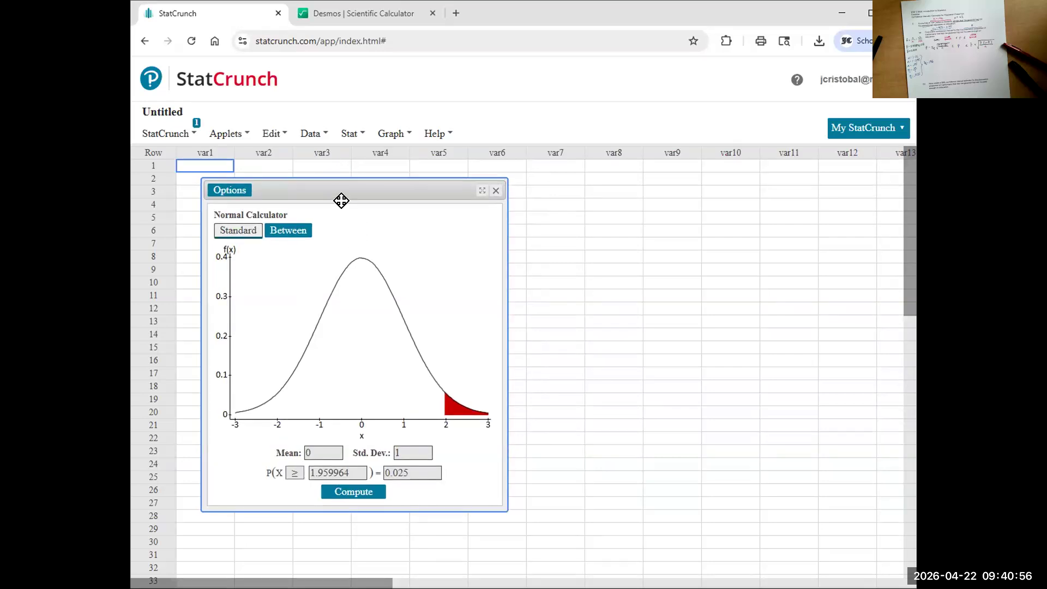
left_click_drag(341, 201, 296, 179)
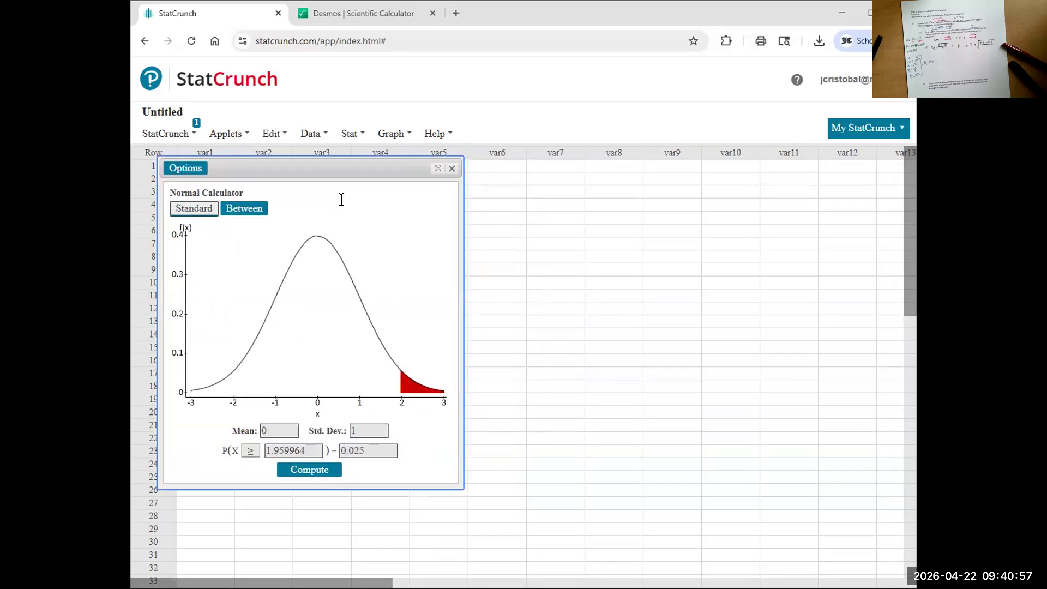
left_click(354, 134)
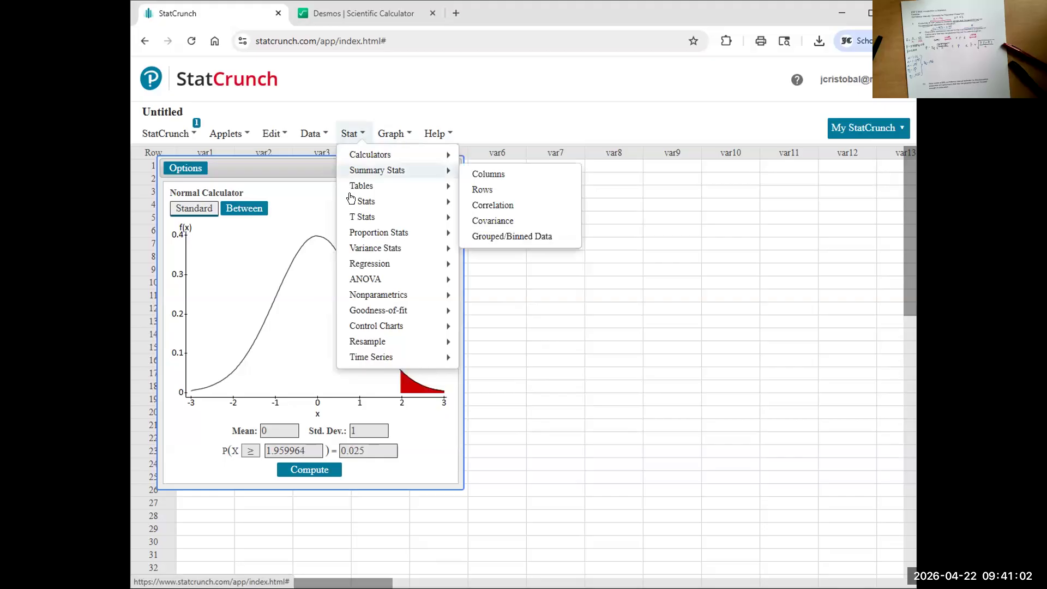
mouse_move(399, 239)
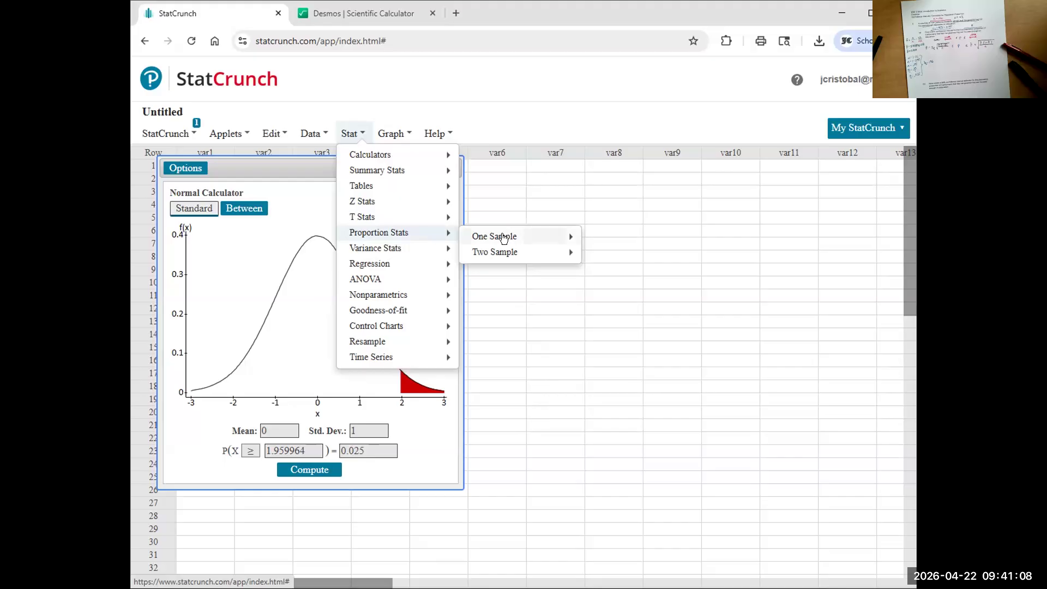
mouse_move(471, 235)
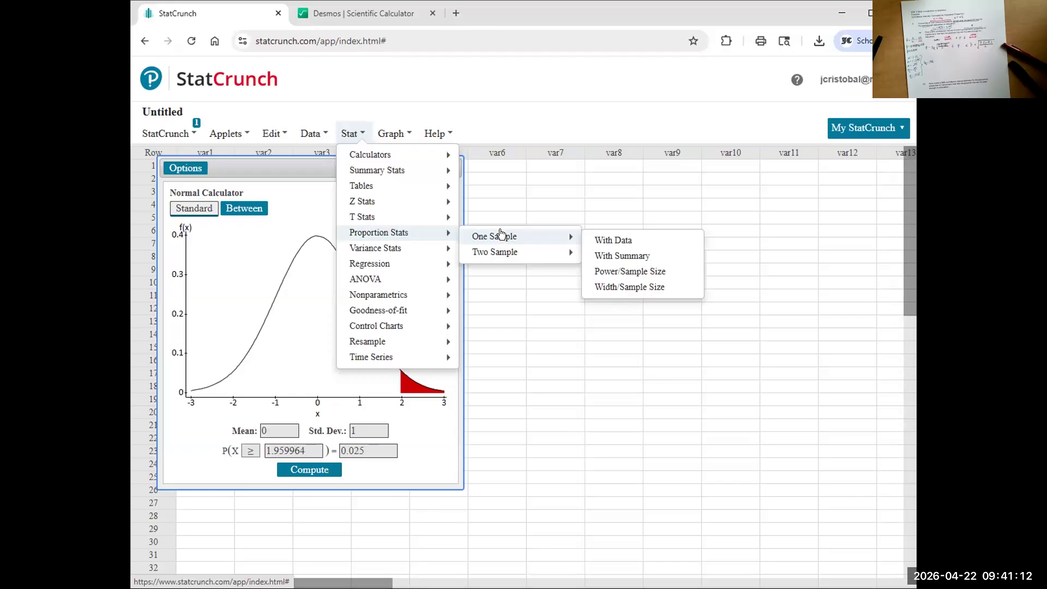
mouse_move(502, 240)
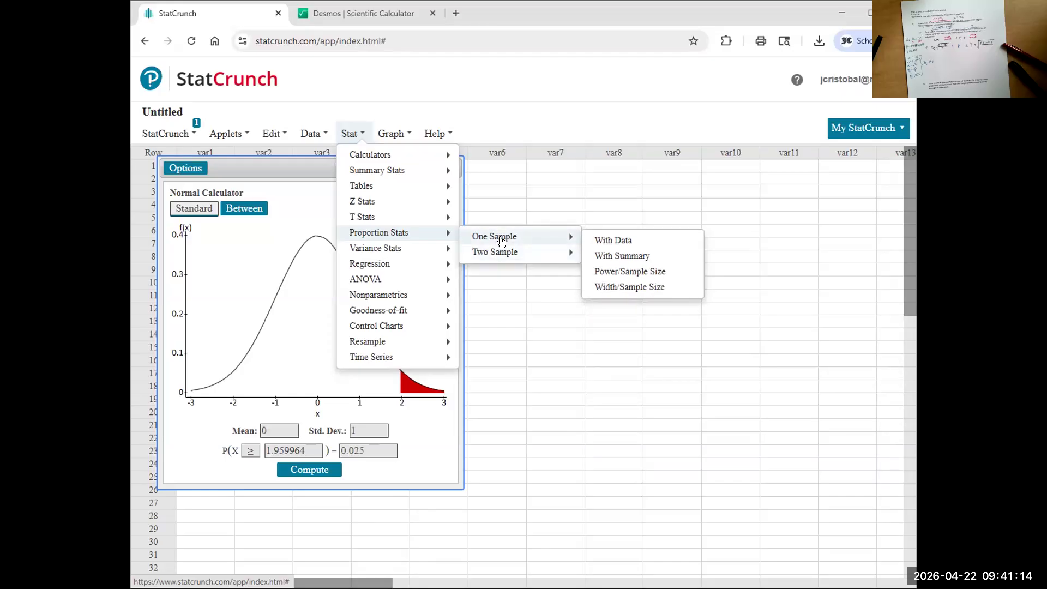
left_click(669, 262)
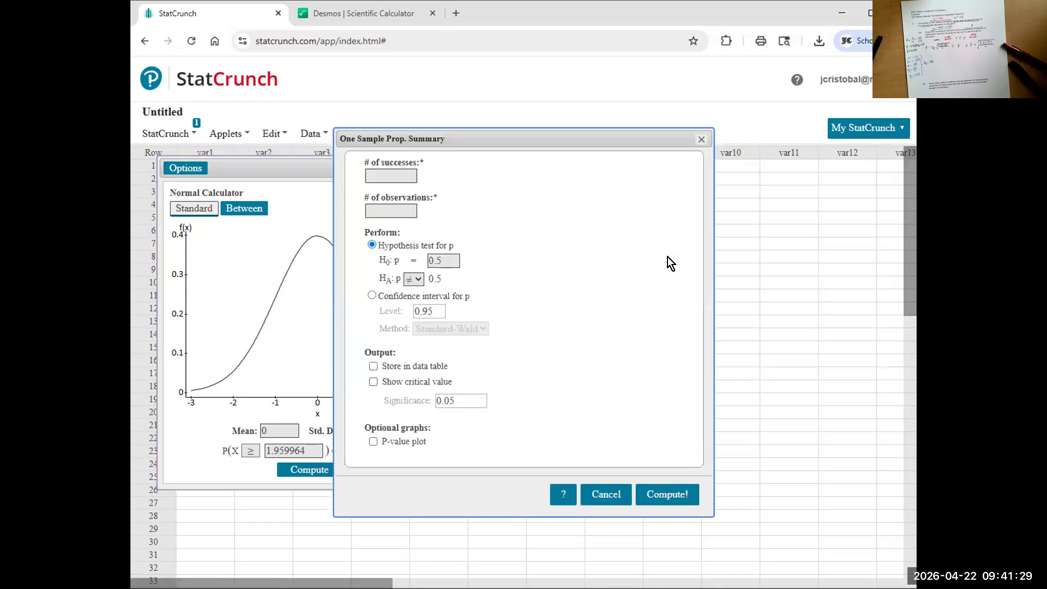
Step: Enter 42 as the number of successes and 104 as the number of observations
left_click(378, 175)
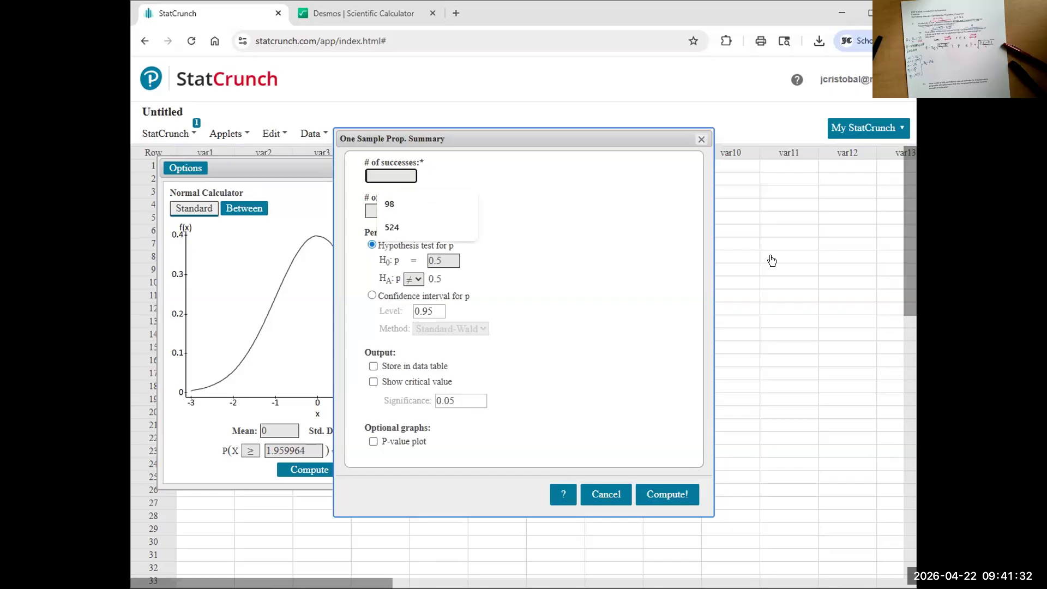
type("42")
left_click(399, 211)
type("104")
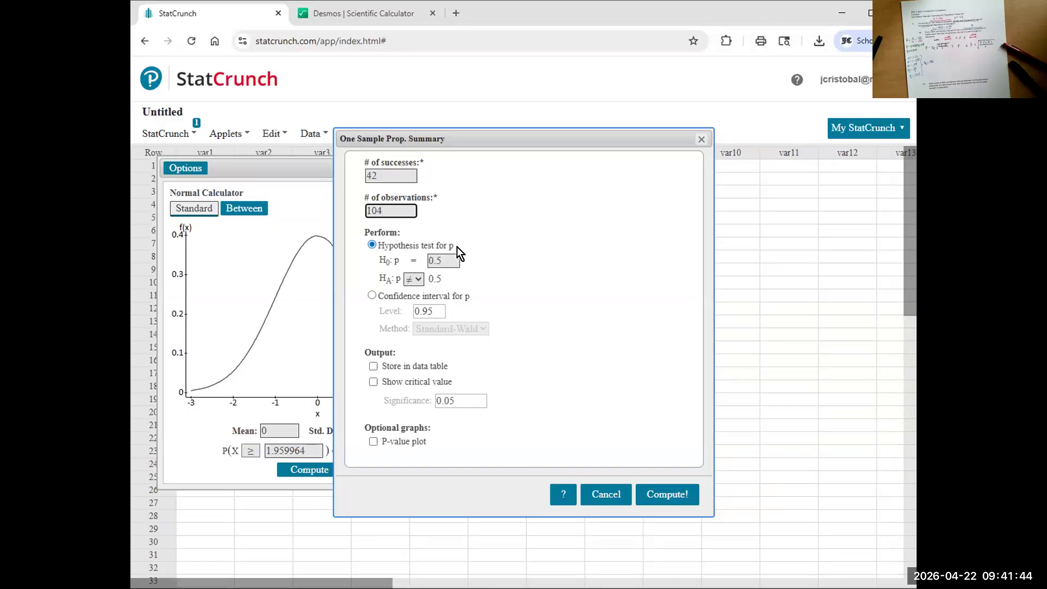
Step: Compute the confidence interval for p at level 0.95 with the critical value shown, and highlight the critical Z in the results
left_click(386, 297)
left_click(436, 309)
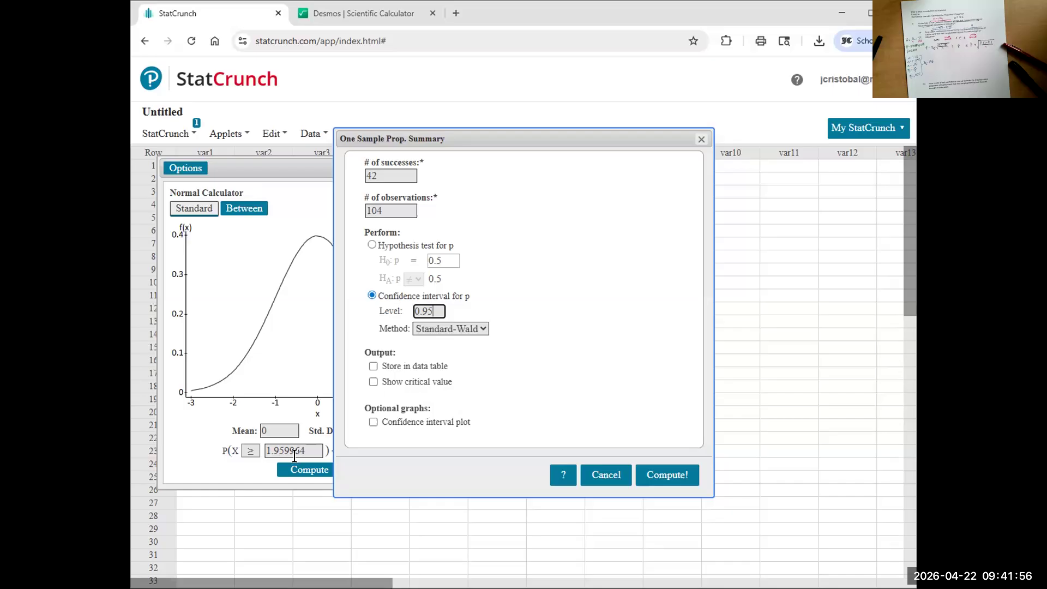
left_click(373, 381)
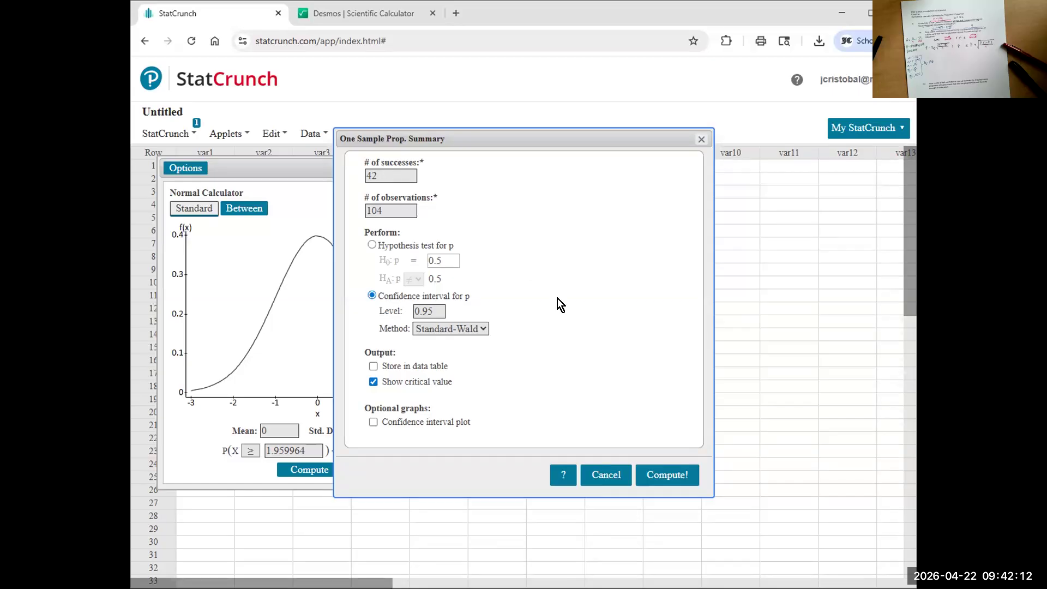
left_click(680, 484)
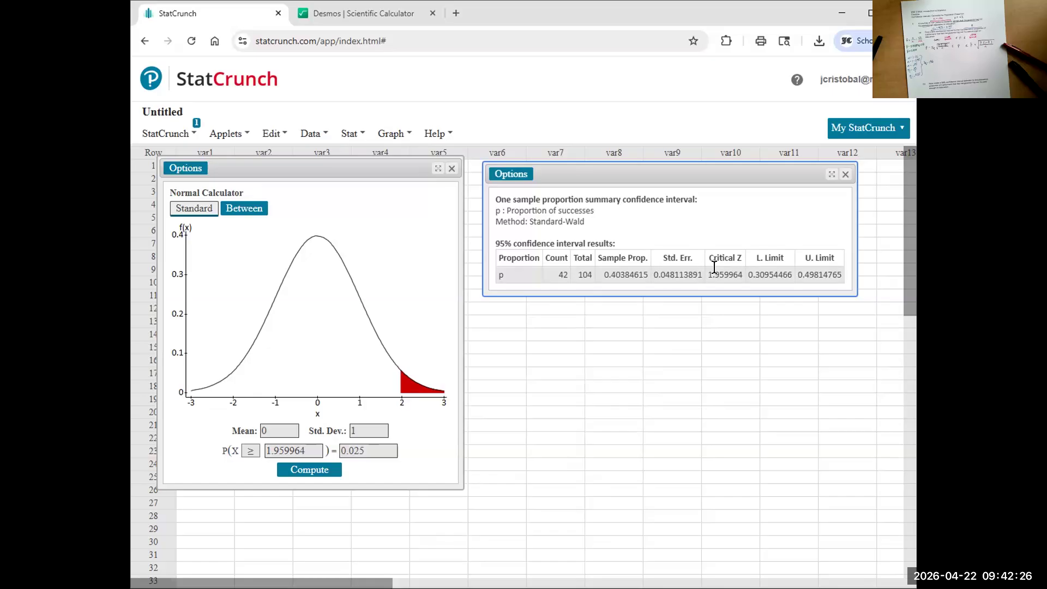
left_click_drag(706, 275, 742, 274)
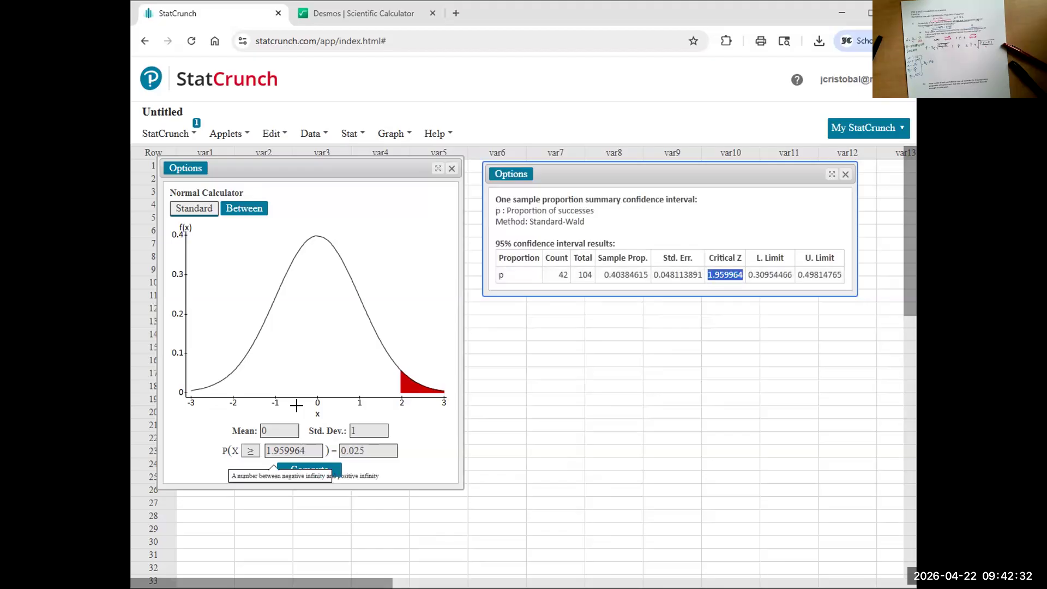
left_click(771, 267)
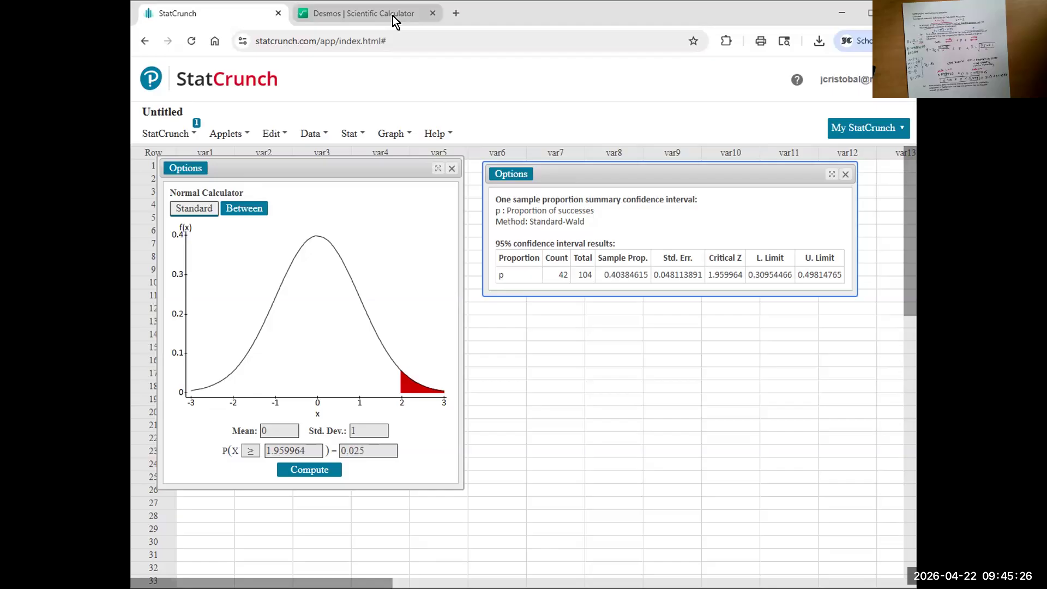
Step: Switch to the Desmos scientific calculator and start a new expression with 0.404 − 1.96 followed by a multiplication sign
mouse_move(392, 15)
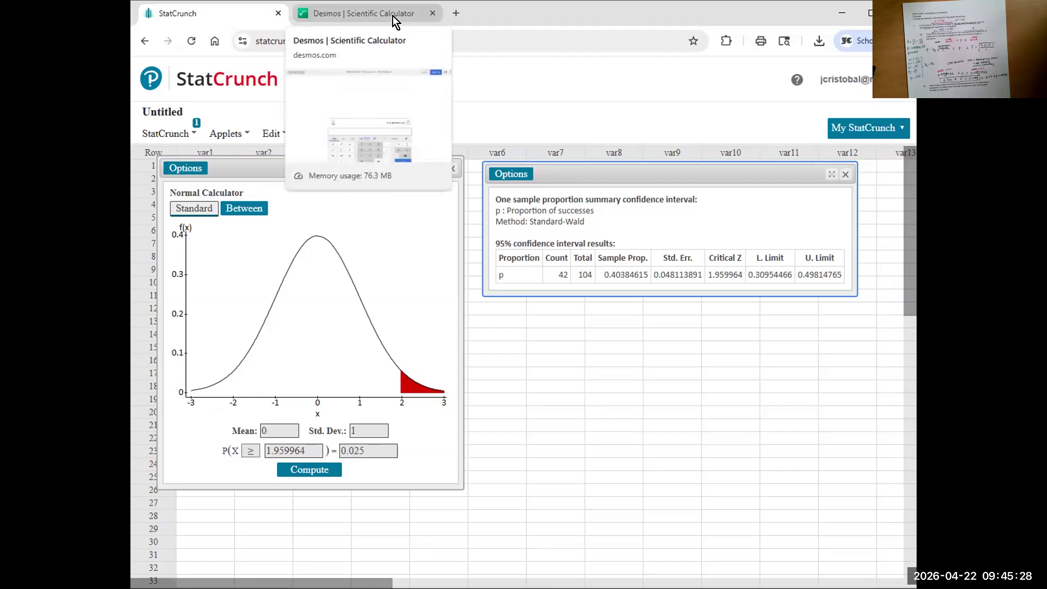
left_click(393, 15)
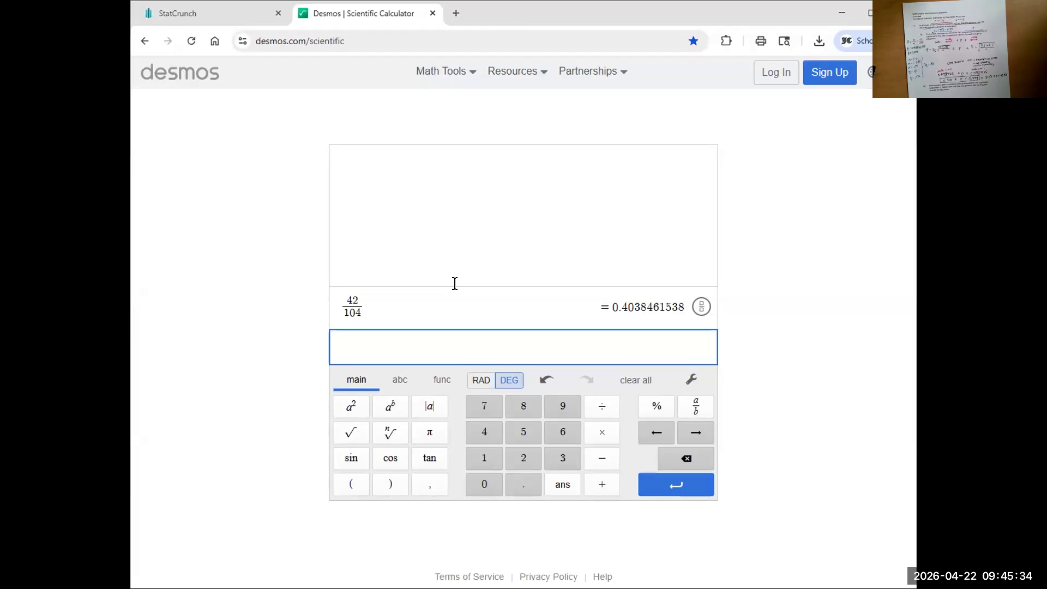
type("0.")
type("404")
type("-")
type("1.96")
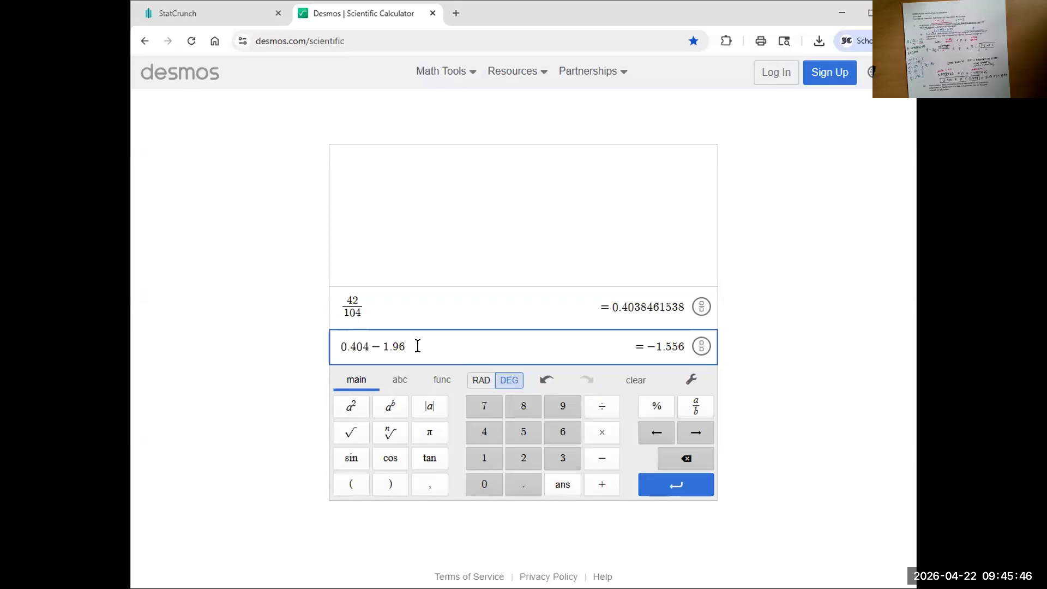
left_click(614, 434)
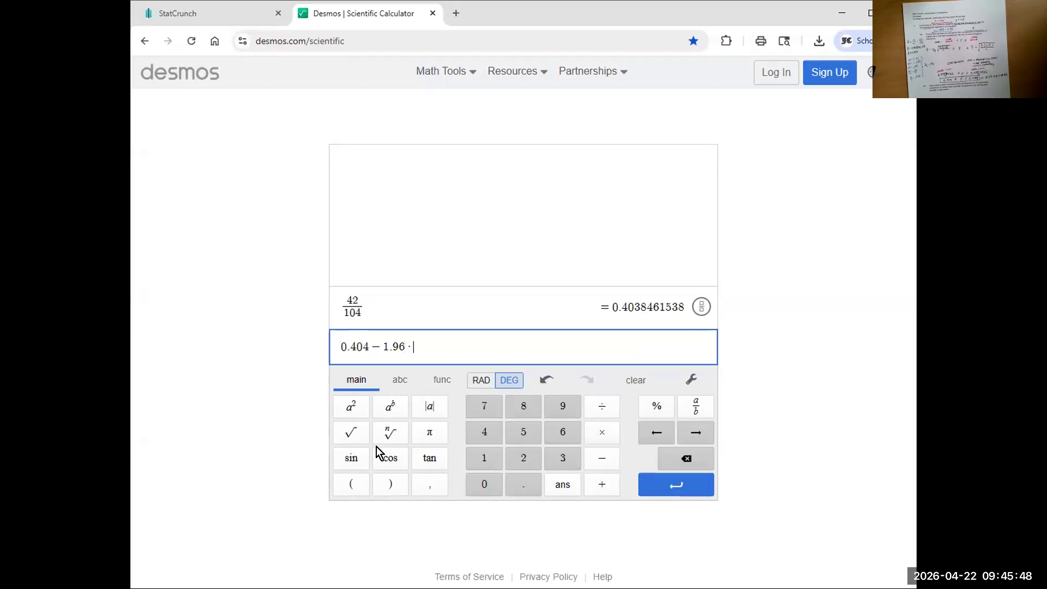
Step: Append a square root containing a fraction and begin its numerator with .404 and a multiplication sign
left_click(351, 433)
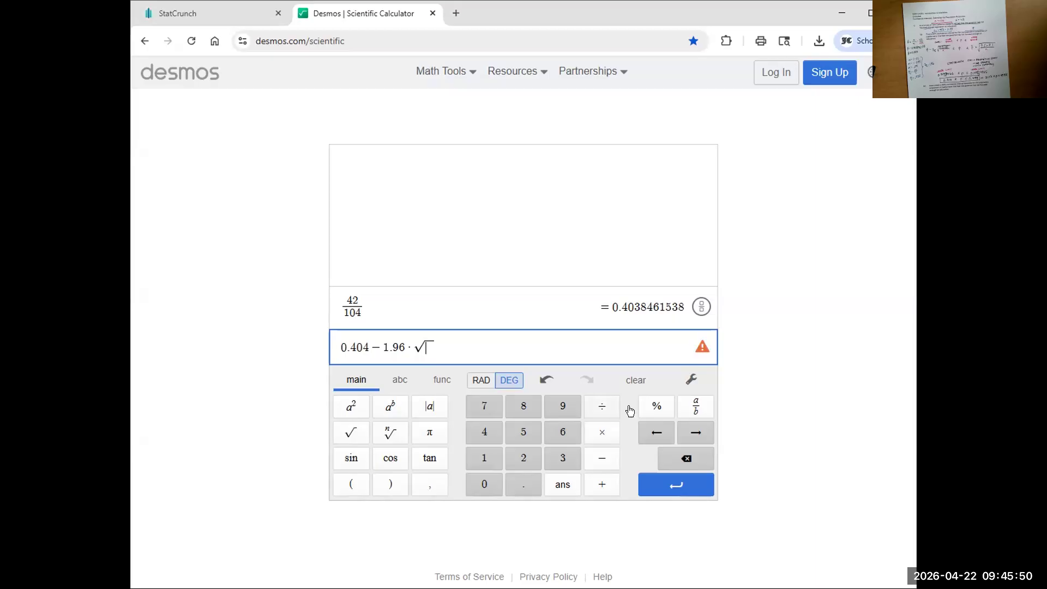
left_click(690, 406)
left_click(527, 487)
left_click(483, 432)
left_click(474, 481)
left_click(482, 432)
left_click(601, 426)
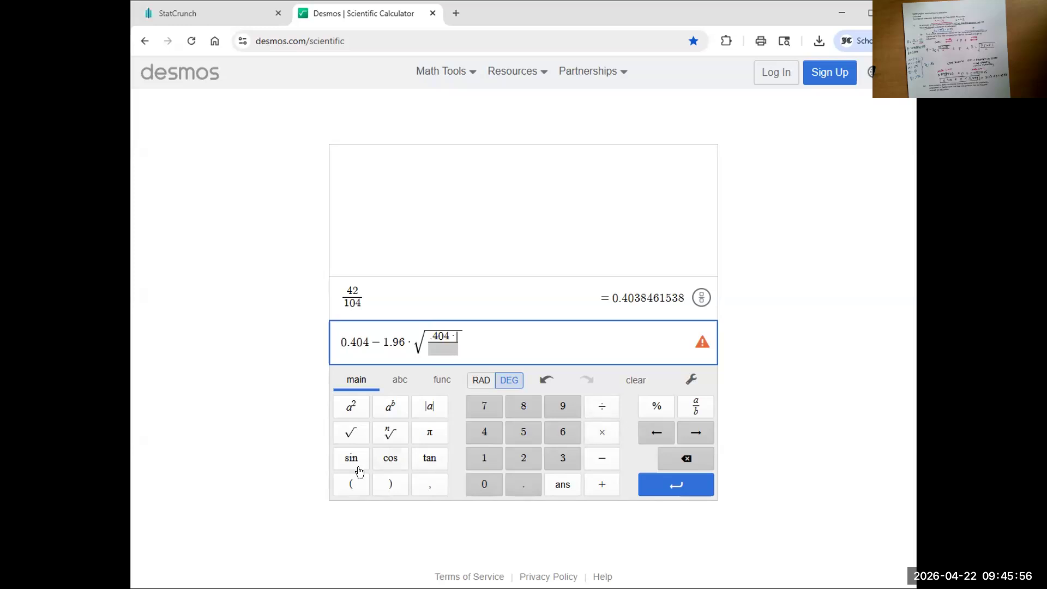
Step: Complete the numerator under the square root with the factor (1 − .404)
left_click(353, 483)
left_click(486, 461)
left_click(597, 457)
left_click(525, 485)
left_click(487, 432)
left_click(480, 483)
left_click(480, 432)
left_click(397, 484)
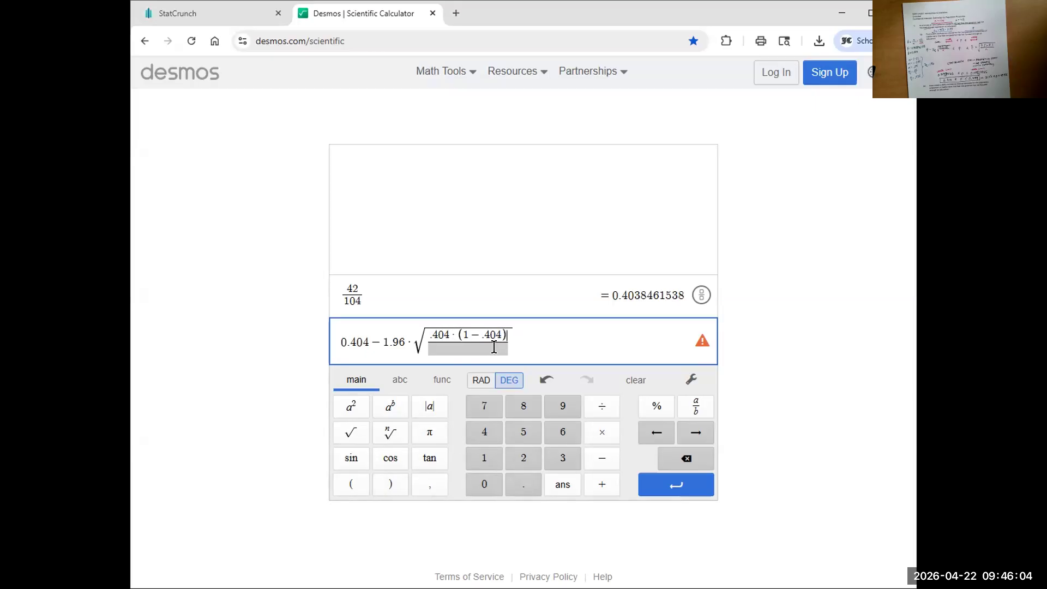
Step: Enter 104 as the fraction's denominator to evaluate the lower confidence limit, and highlight the result
left_click(484, 460)
left_click(484, 485)
left_click(484, 432)
left_click(657, 487)
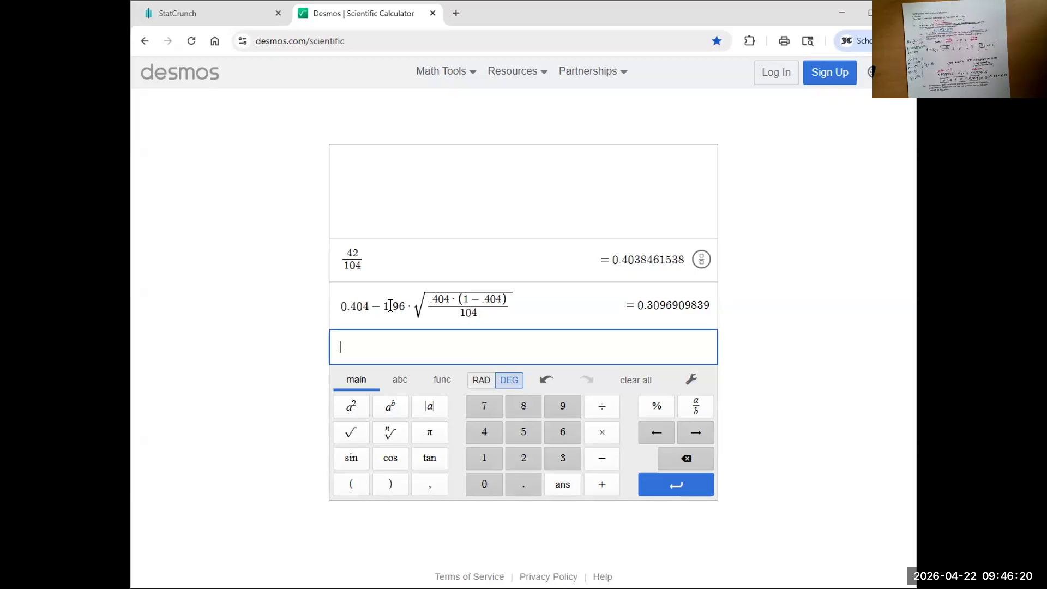
left_click_drag(638, 305, 694, 304)
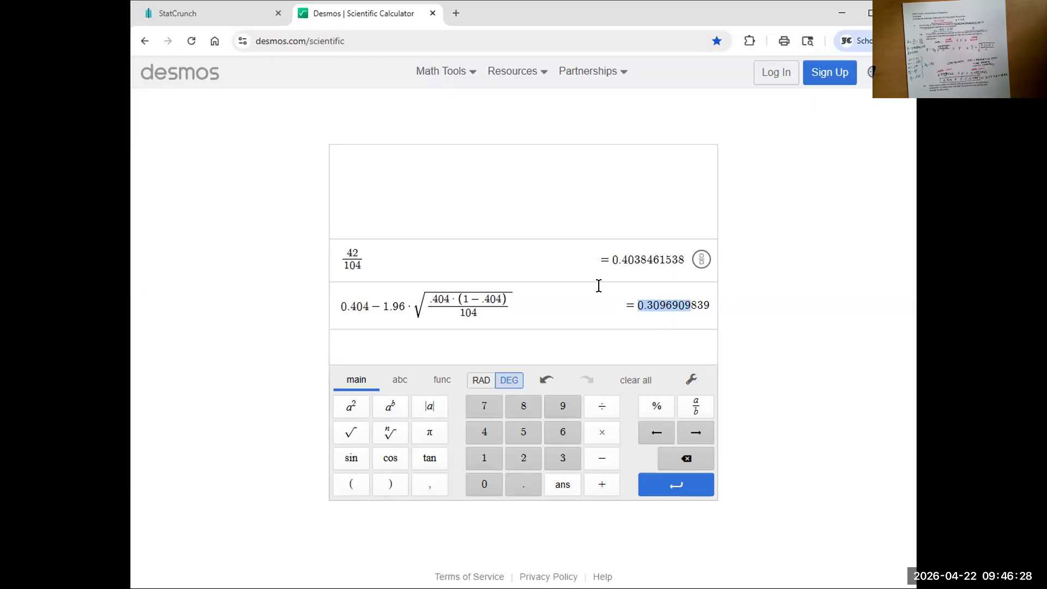
Step: Switch back to StatCrunch and close the 95% proportion interval results and the Normal calculator
left_click(229, 15)
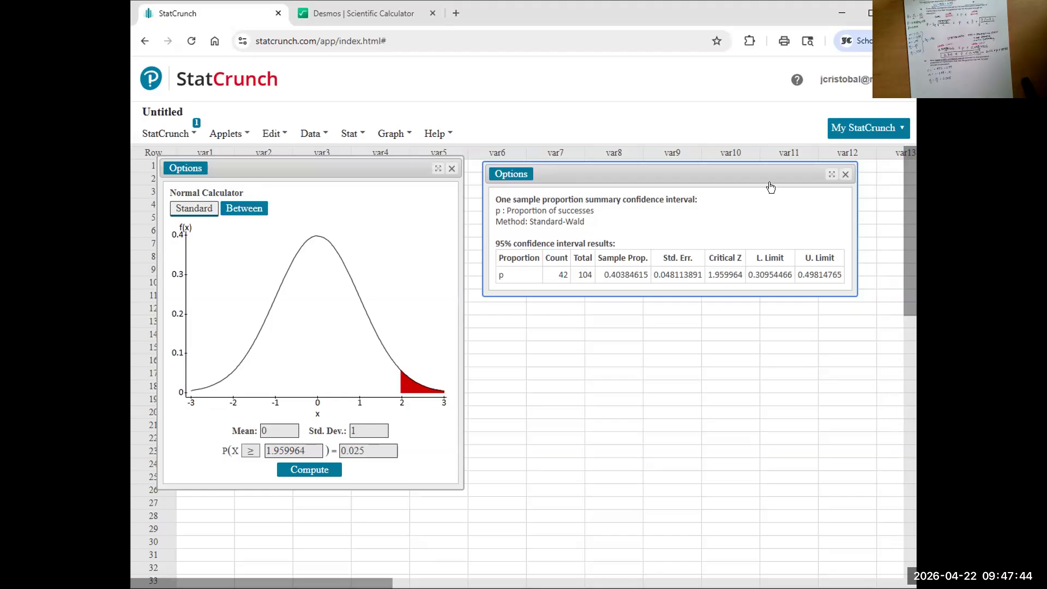
left_click(845, 175)
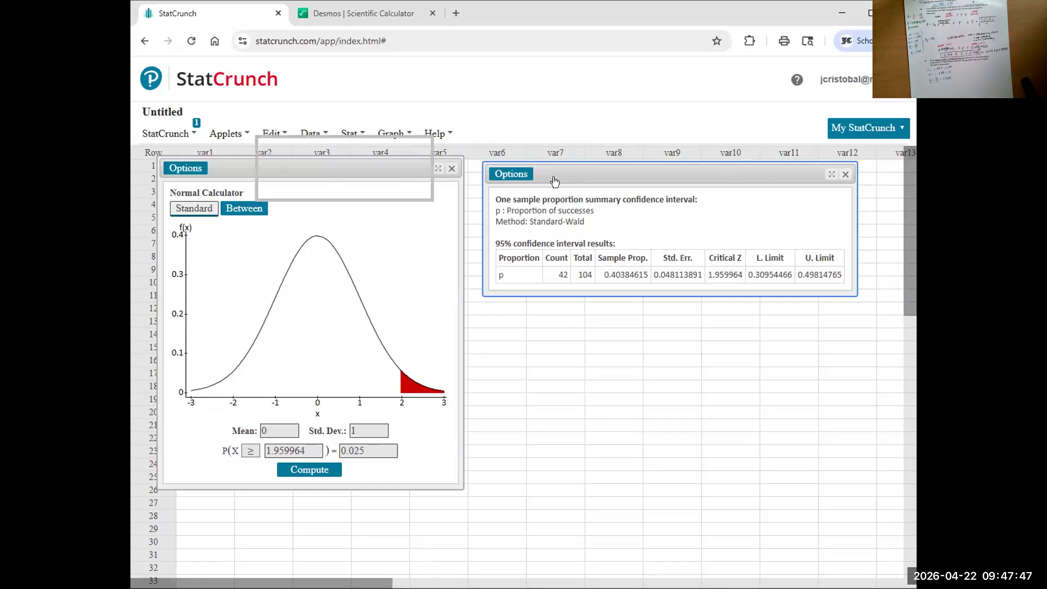
left_click(452, 169)
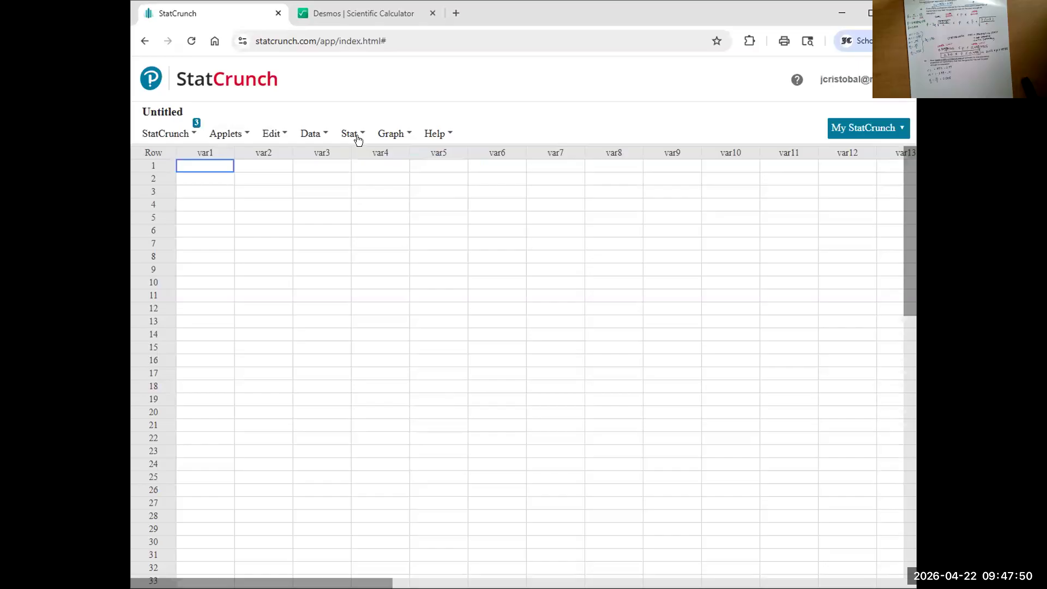
Step: Open the one-sample proportion analysis with summary data and enter 42 successes and 104 observations
left_click(359, 136)
mouse_move(393, 233)
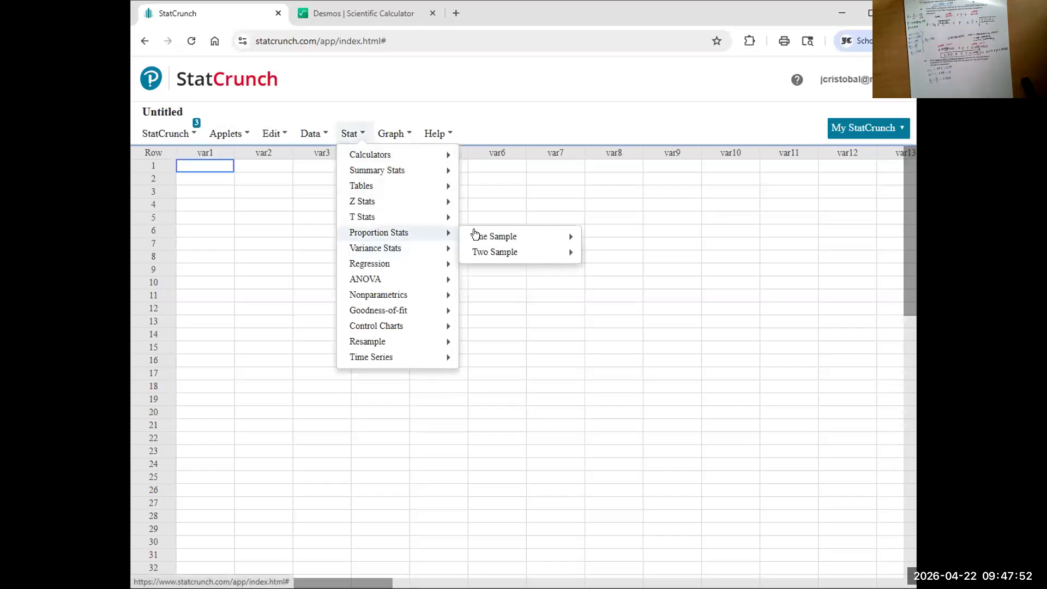
mouse_move(554, 234)
left_click(605, 254)
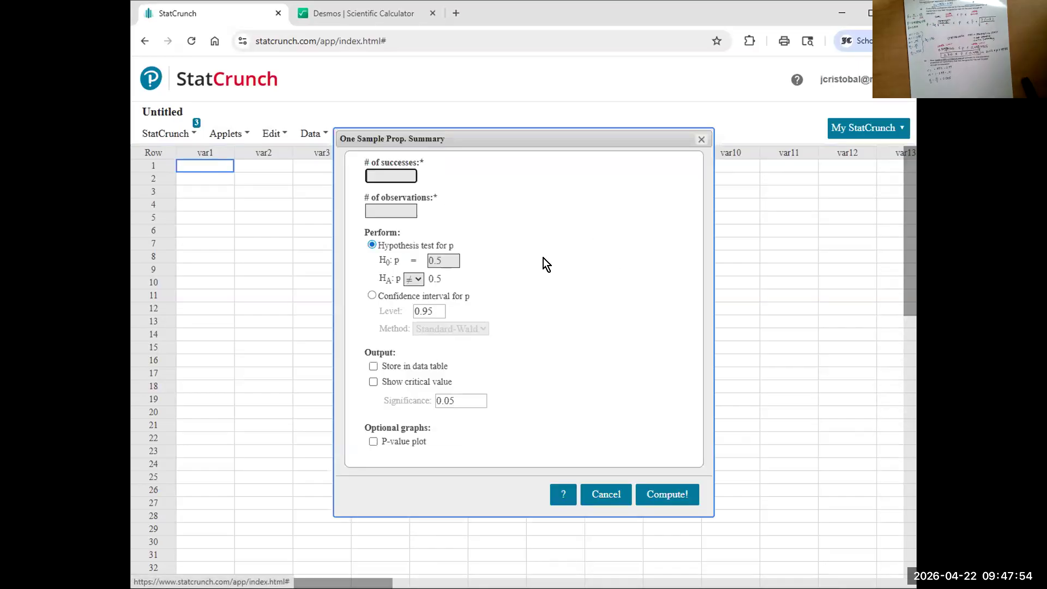
left_click(401, 173)
type("42")
left_click(372, 213)
type("104")
Step: Compute the confidence interval for p at level 0.99 with the critical value shown, and highlight the critical Z
left_click(447, 307)
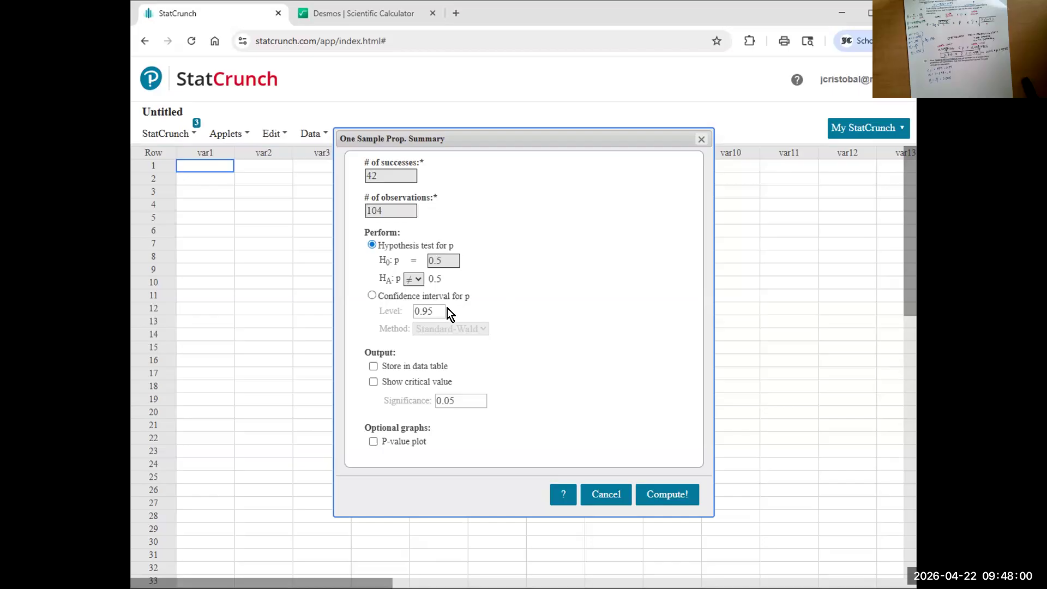
left_click(445, 299)
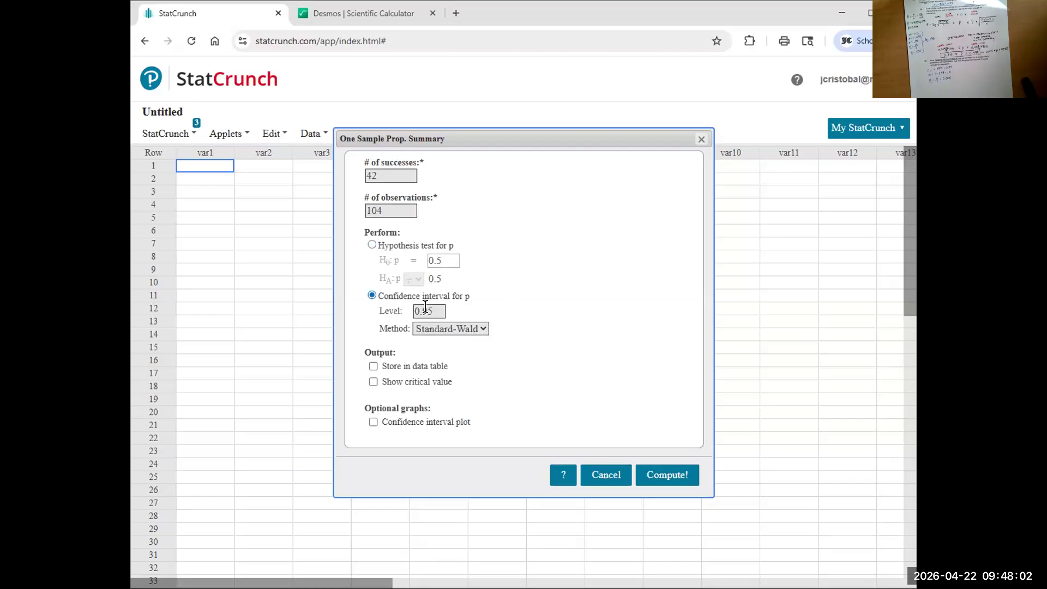
left_click_drag(425, 307, 477, 310)
type("9")
left_click(412, 382)
left_click(672, 479)
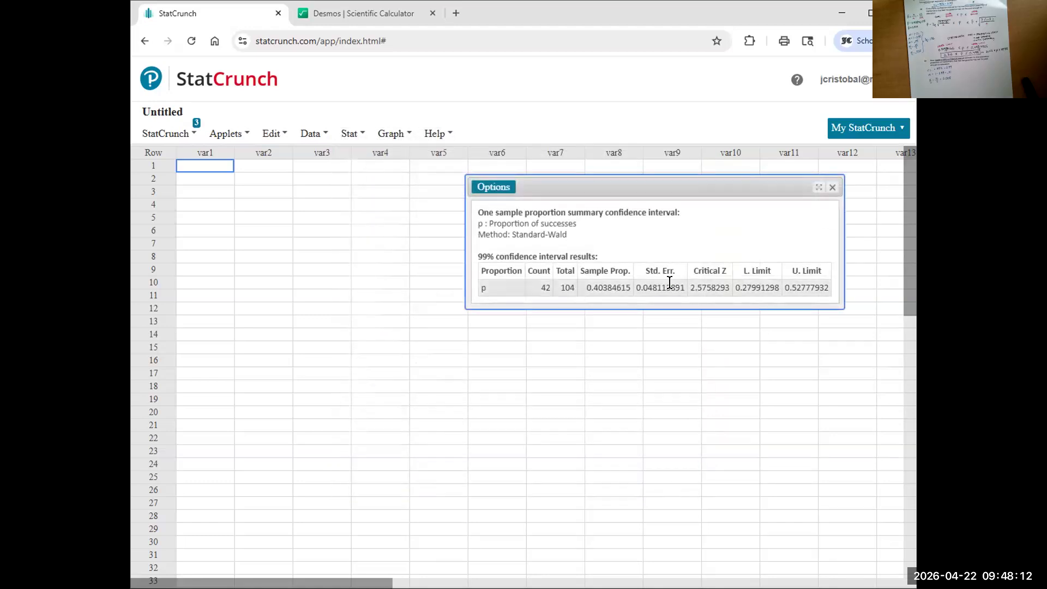
left_click_drag(689, 286, 781, 337)
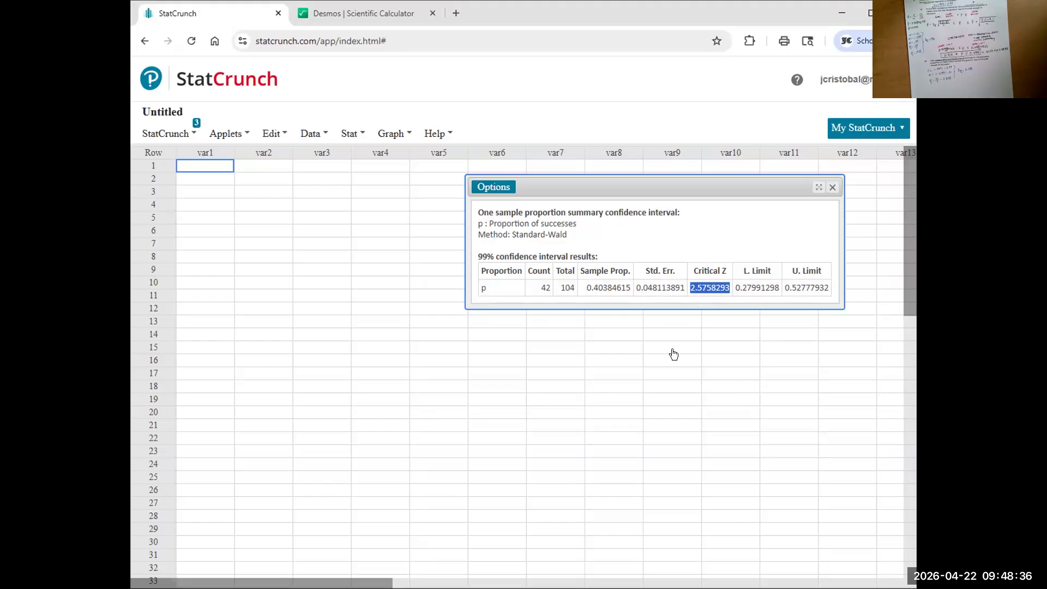
Step: Move the 99% confidence interval results window aside and close it
left_click_drag(713, 195, 545, 186)
left_click(571, 277)
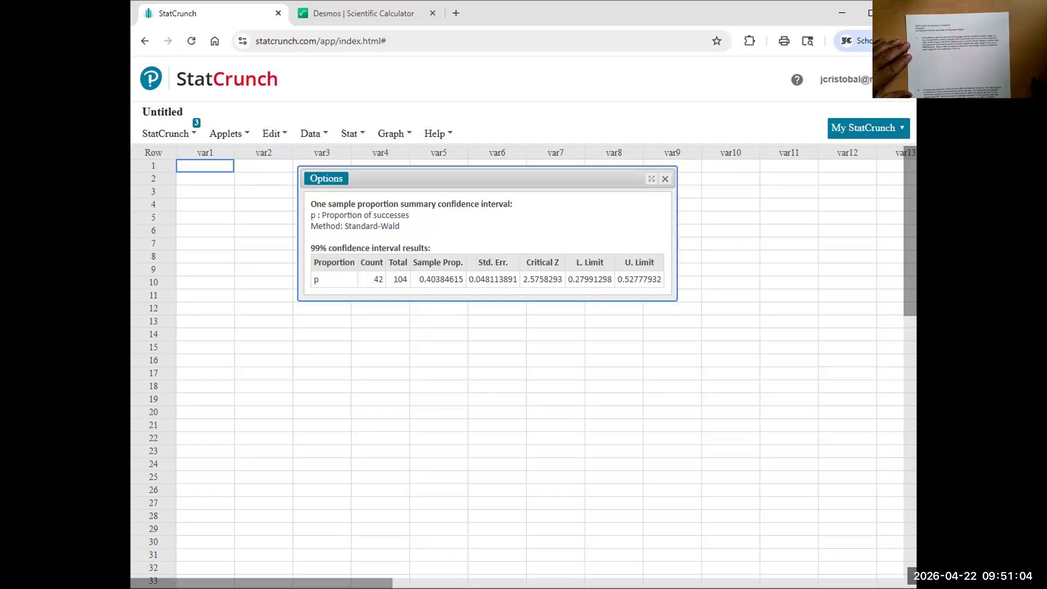
left_click(666, 178)
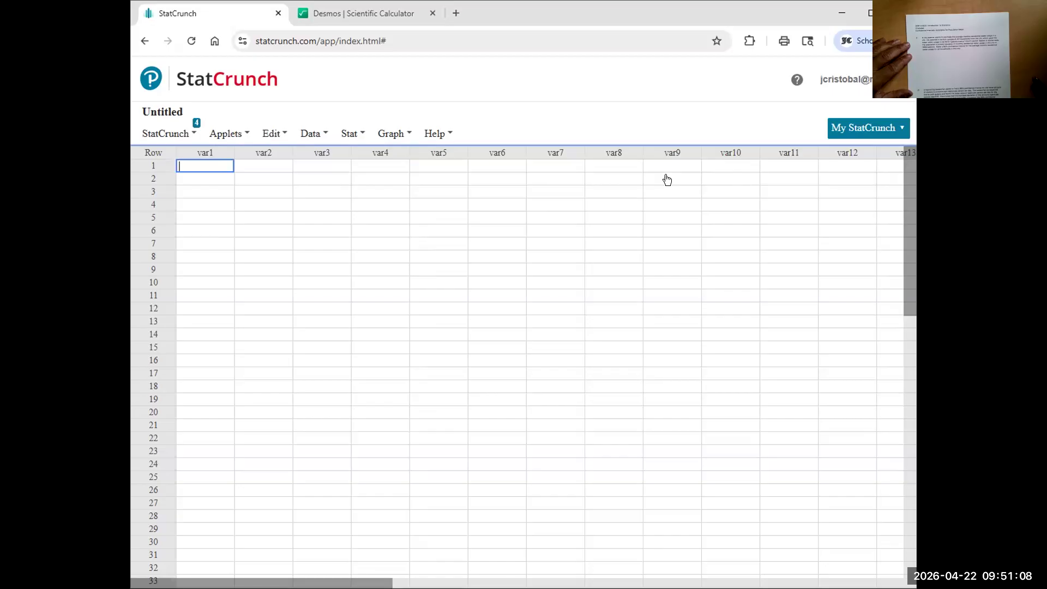
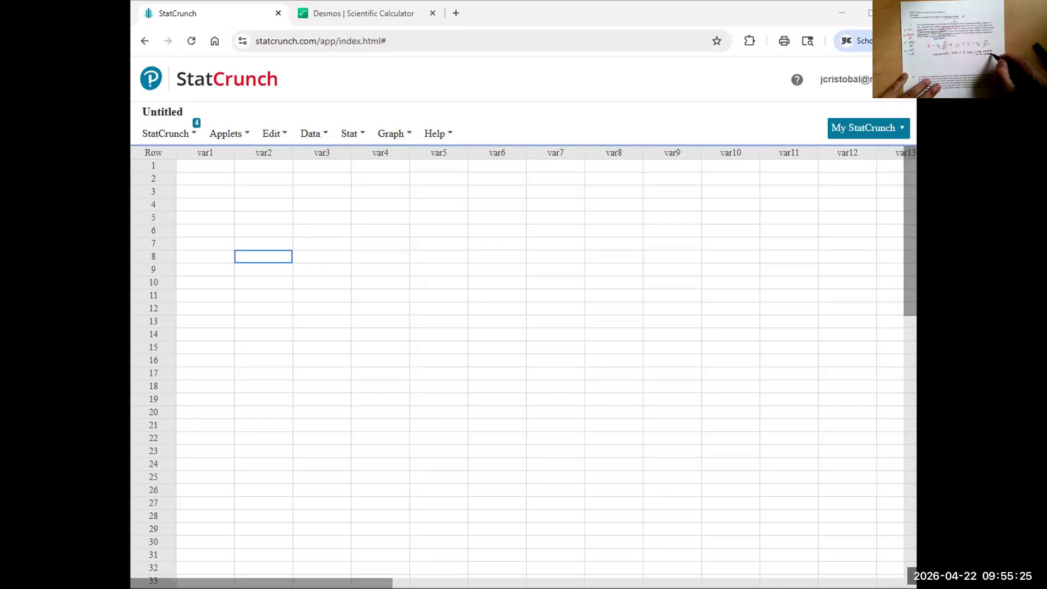
Step: Open the one-sample Z analysis for a population mean with summary data
left_click(347, 133)
mouse_move(409, 202)
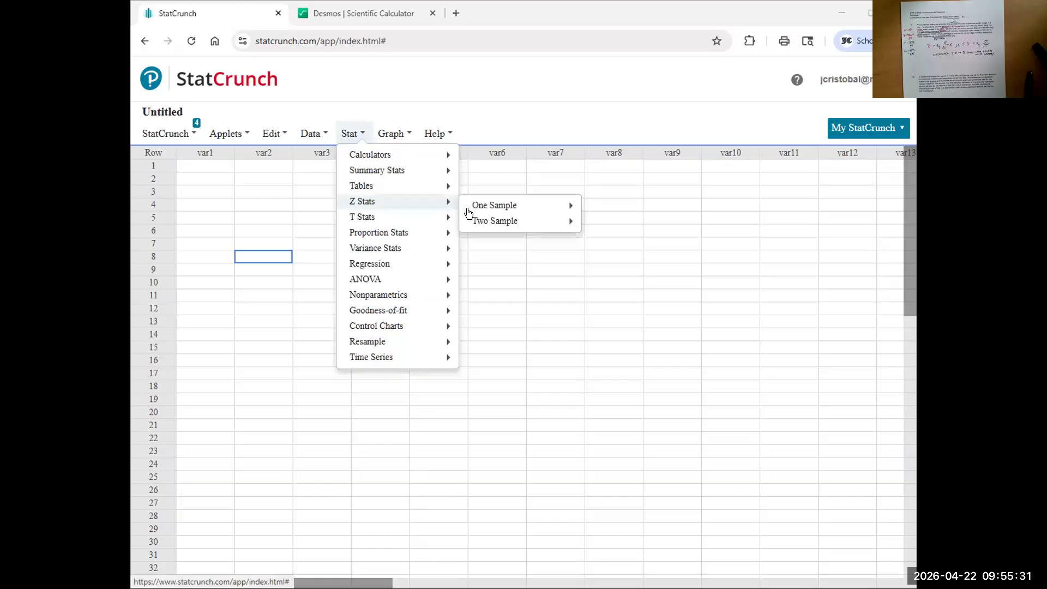
mouse_move(572, 212)
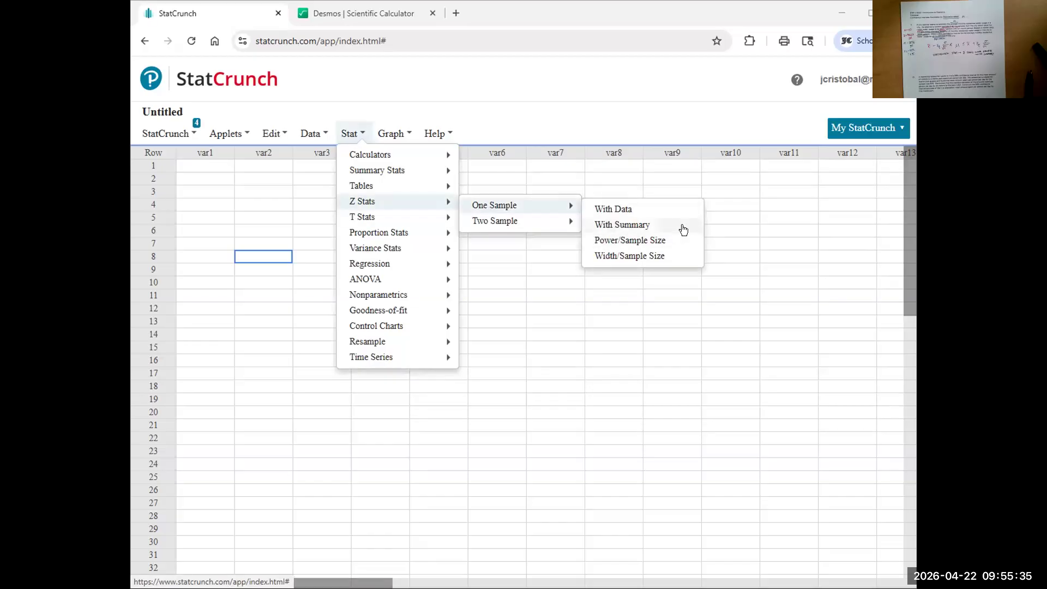
left_click(684, 230)
Step: Enter a sample mean of 9415.7, a standard deviation of 389.6 and a sample size of 40
left_click(455, 176)
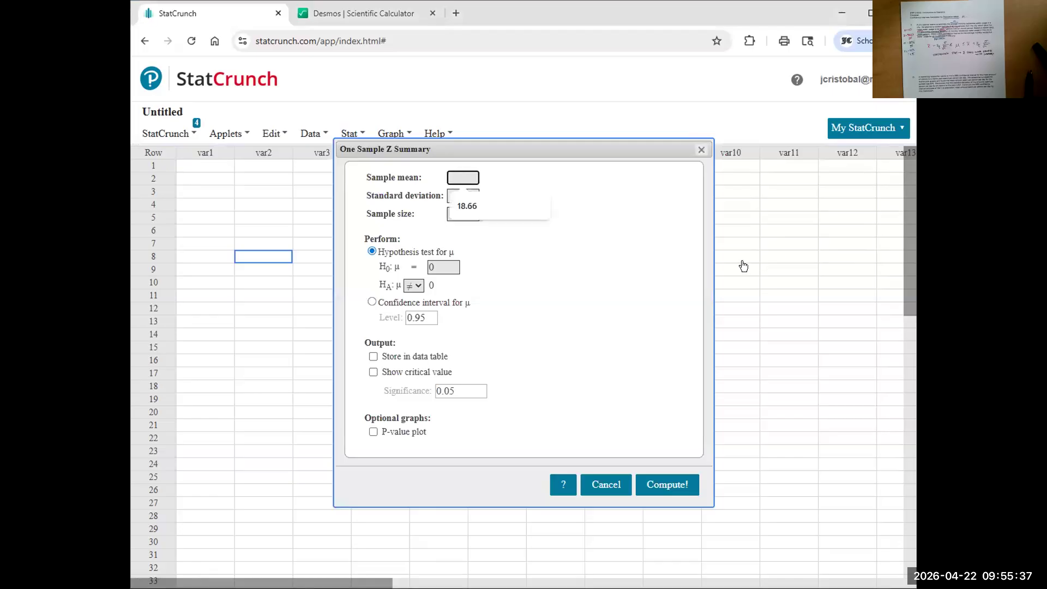
type("9415.7")
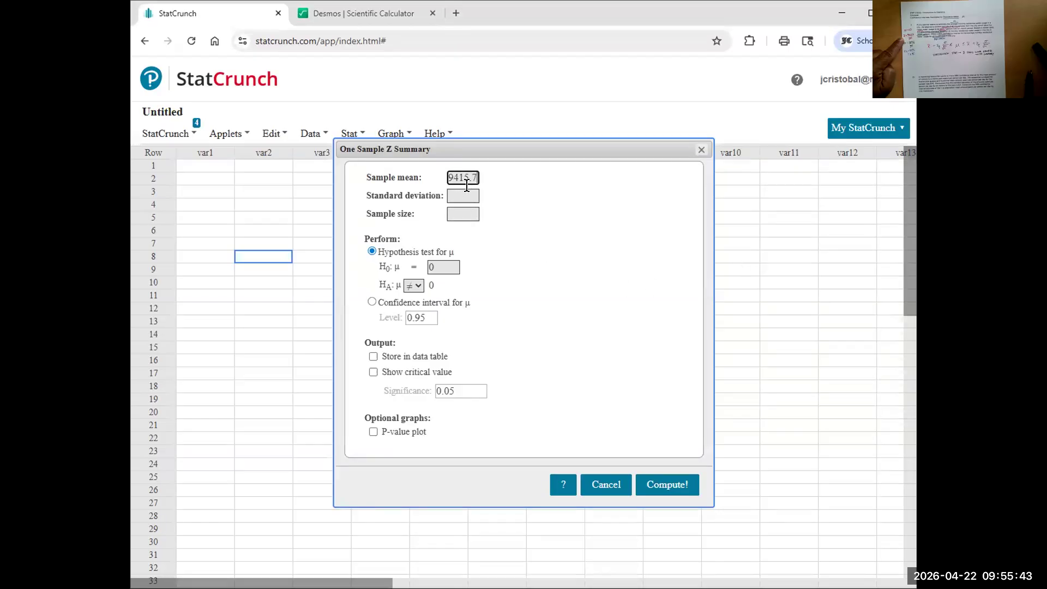
key("Tab")
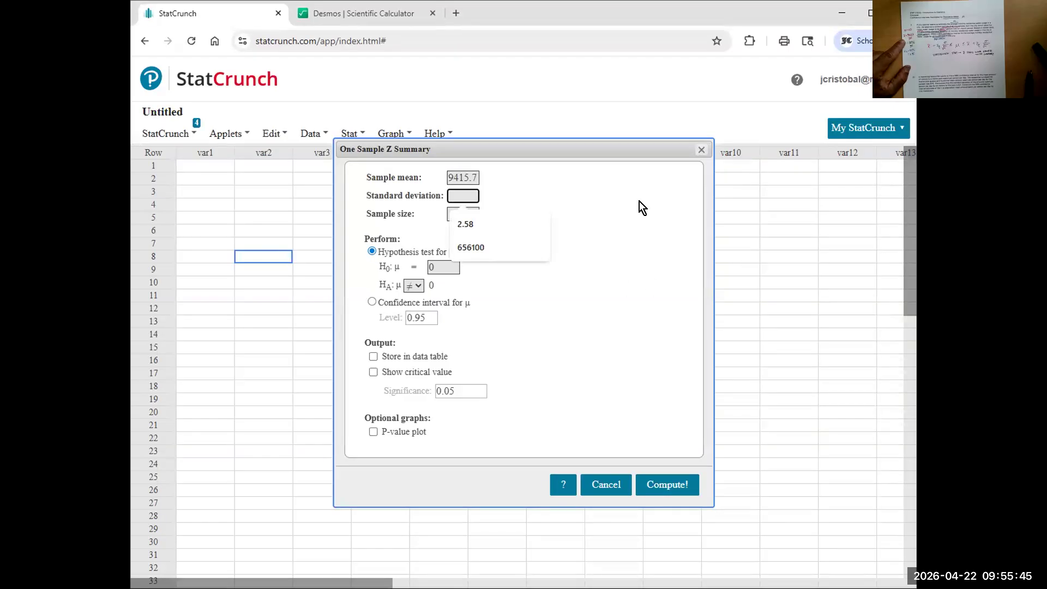
type("389.")
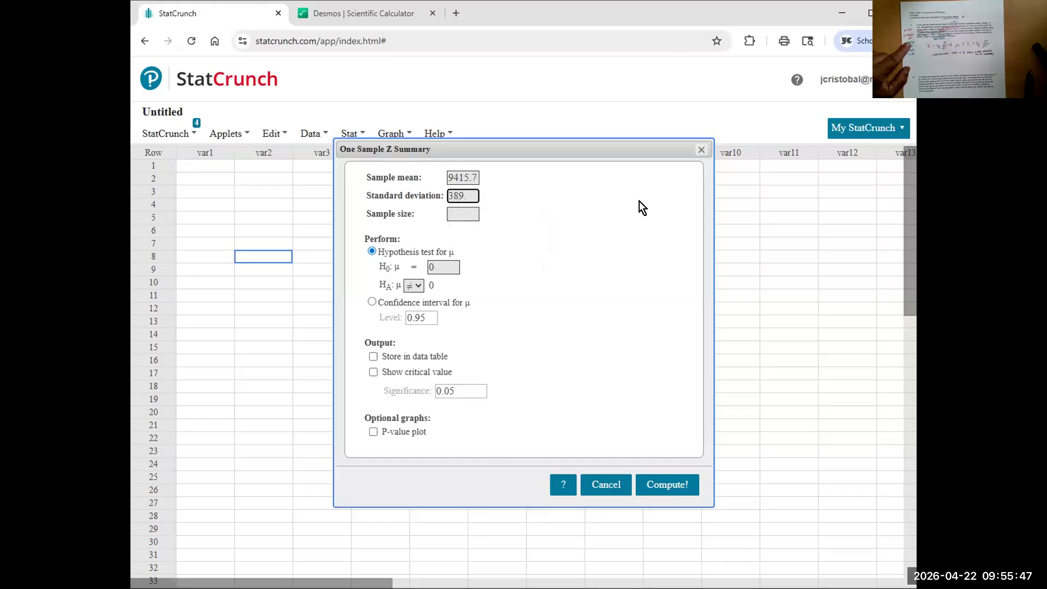
type("6")
left_click(474, 213)
type("40")
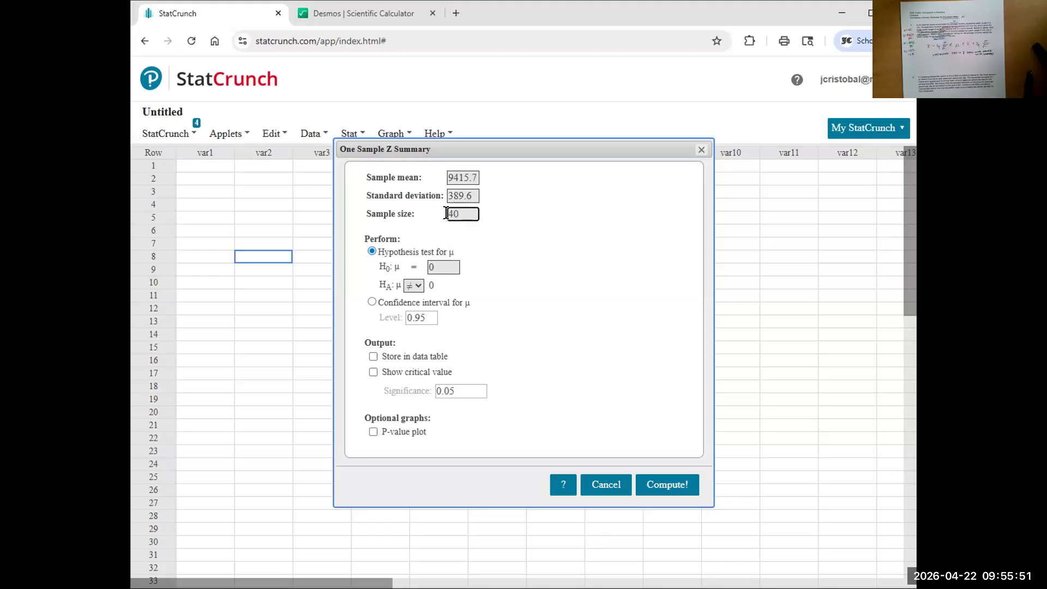
Step: Compute the confidence interval for μ at level 0.95 with the critical value shown
left_click(382, 306)
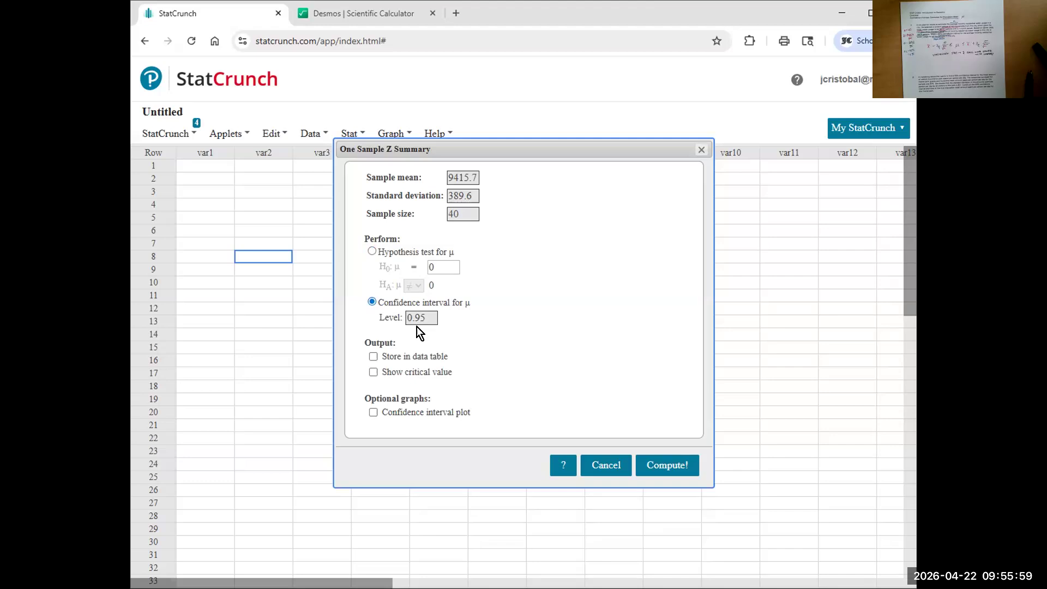
left_click(427, 371)
left_click(667, 465)
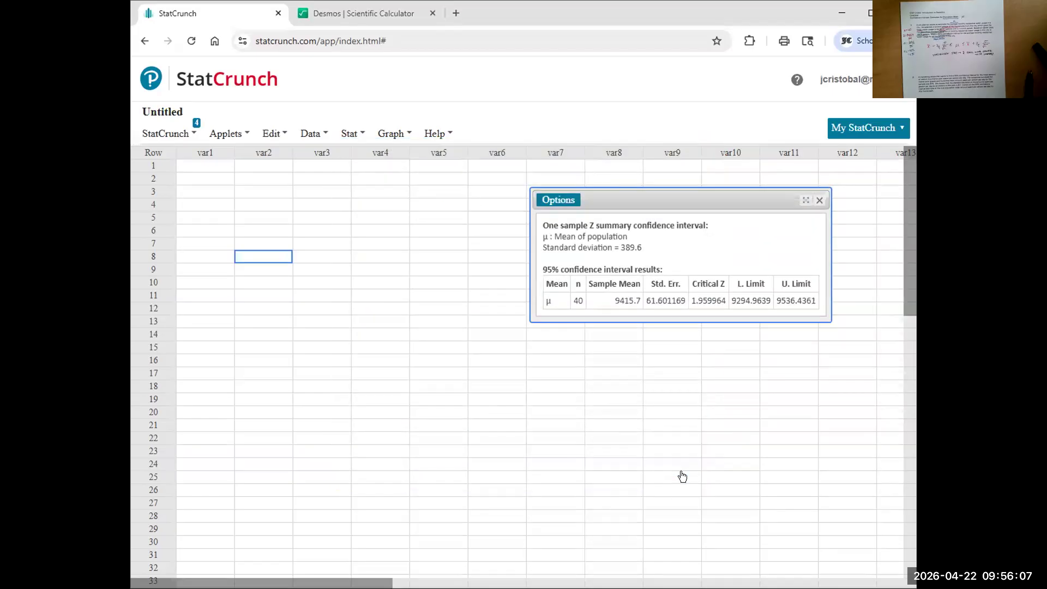
Step: Highlight the critical Z in the mean interval results and move the results window aside
left_click_drag(691, 300, 727, 300)
left_click(709, 286)
left_click_drag(702, 199, 353, 177)
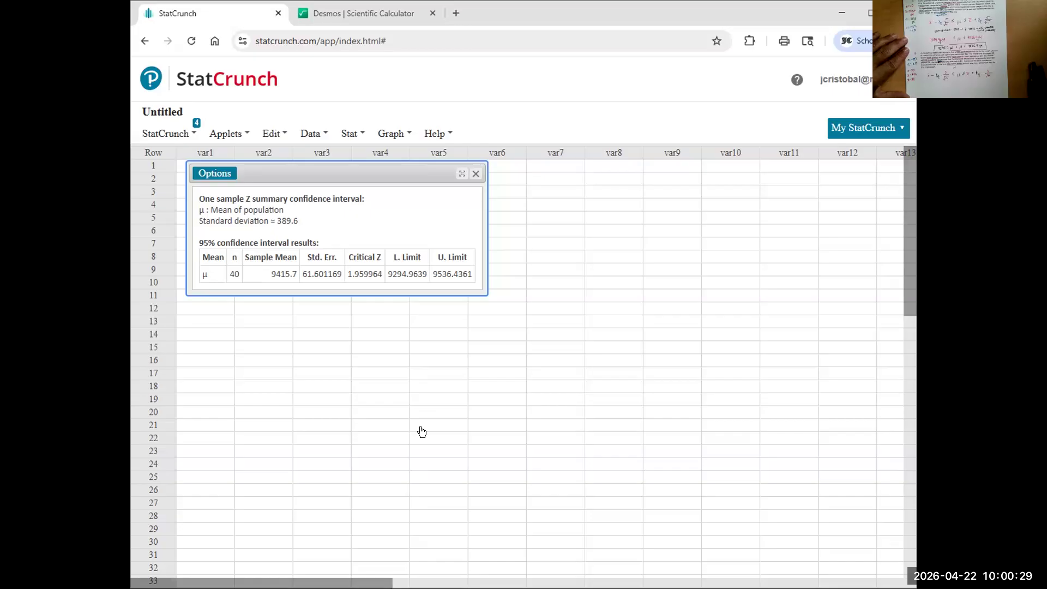
Step: Close the Z interval results and open the one-sample T analysis with summary data
left_click(476, 175)
left_click(351, 134)
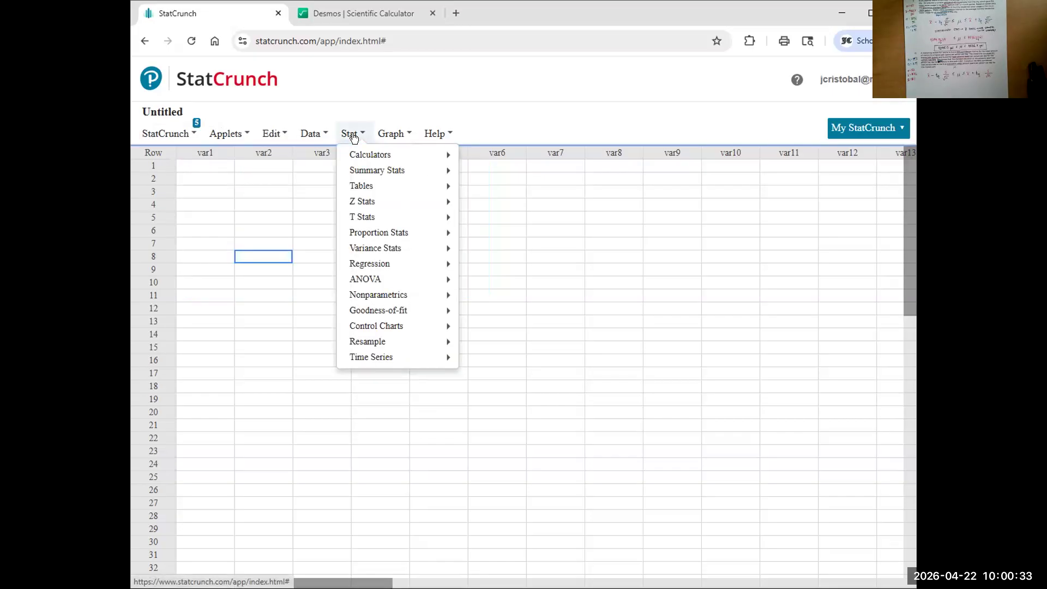
mouse_move(394, 217)
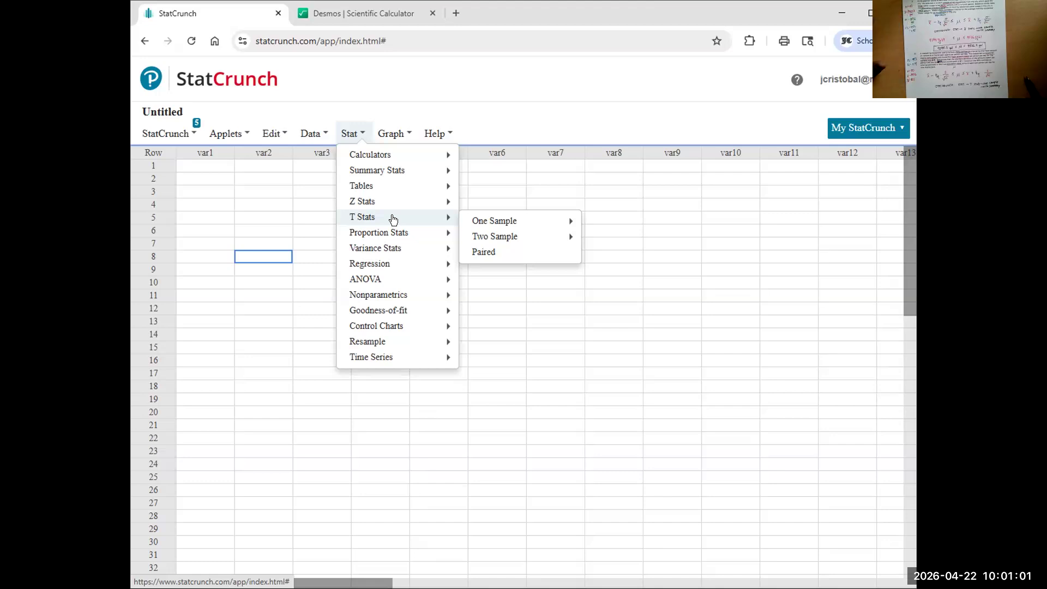
mouse_move(518, 227)
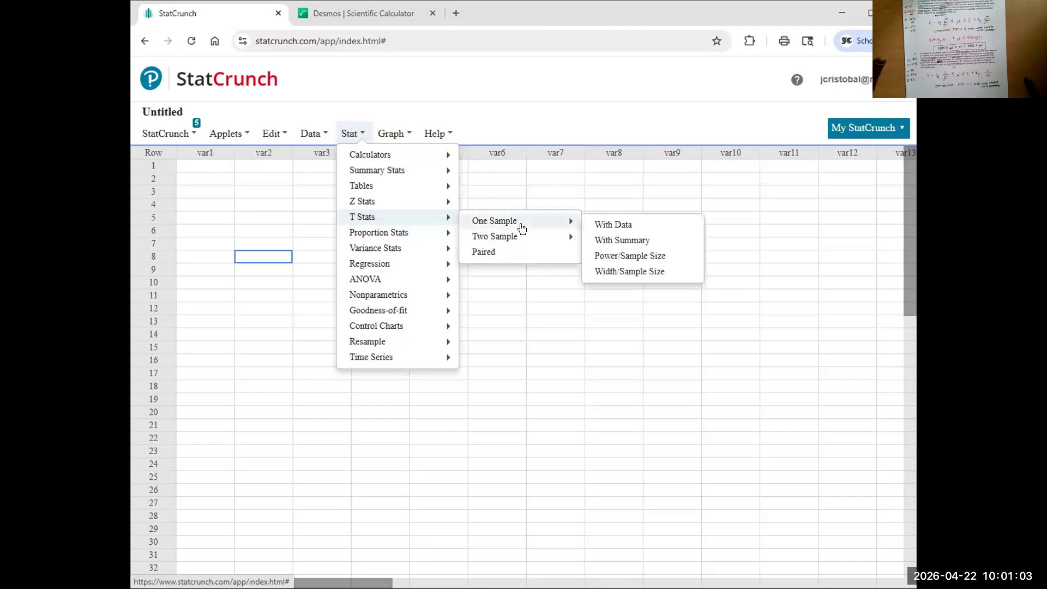
left_click(662, 239)
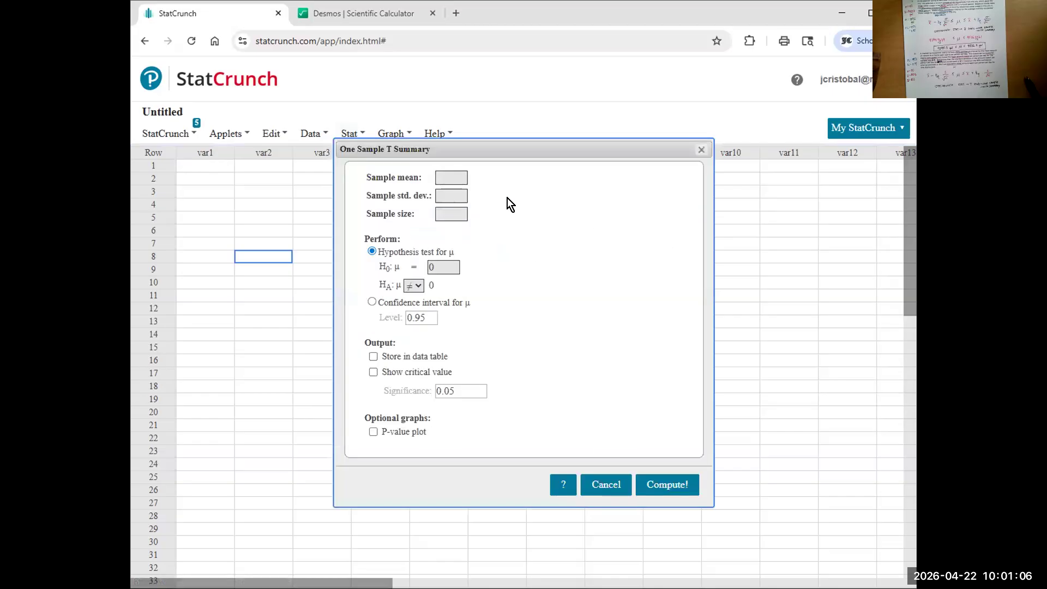
Step: Enter a sample mean of 76, a sample standard deviation of 11 and a sample size of 50
left_click(451, 180)
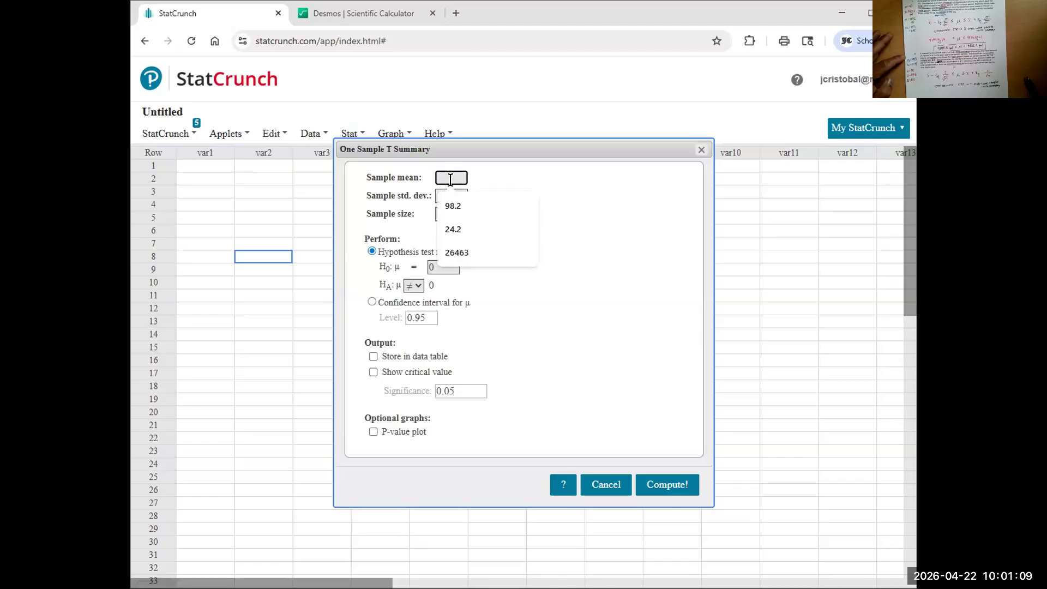
type("76")
left_click(444, 194)
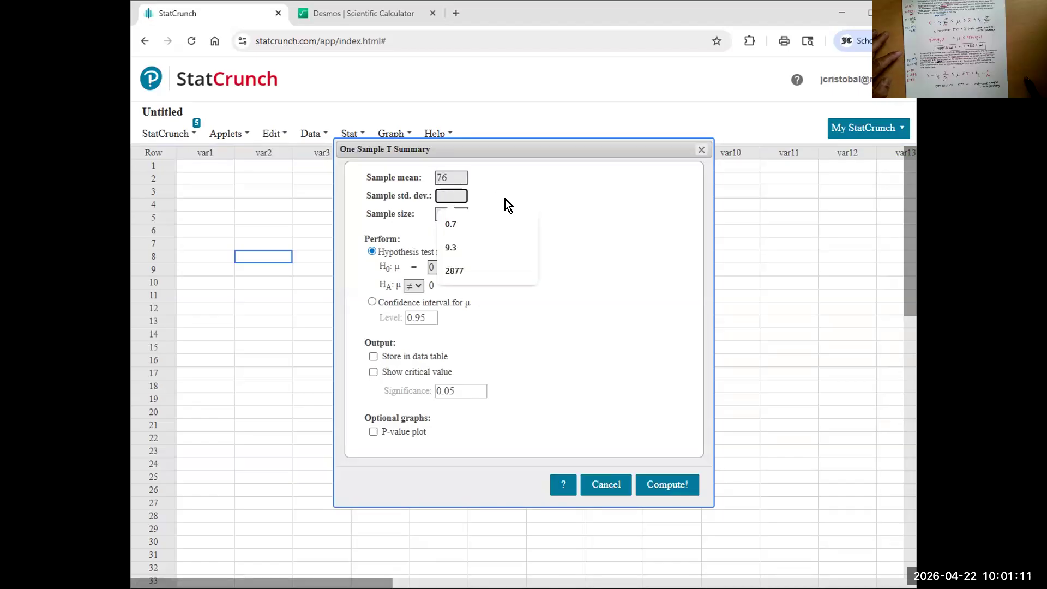
type("11")
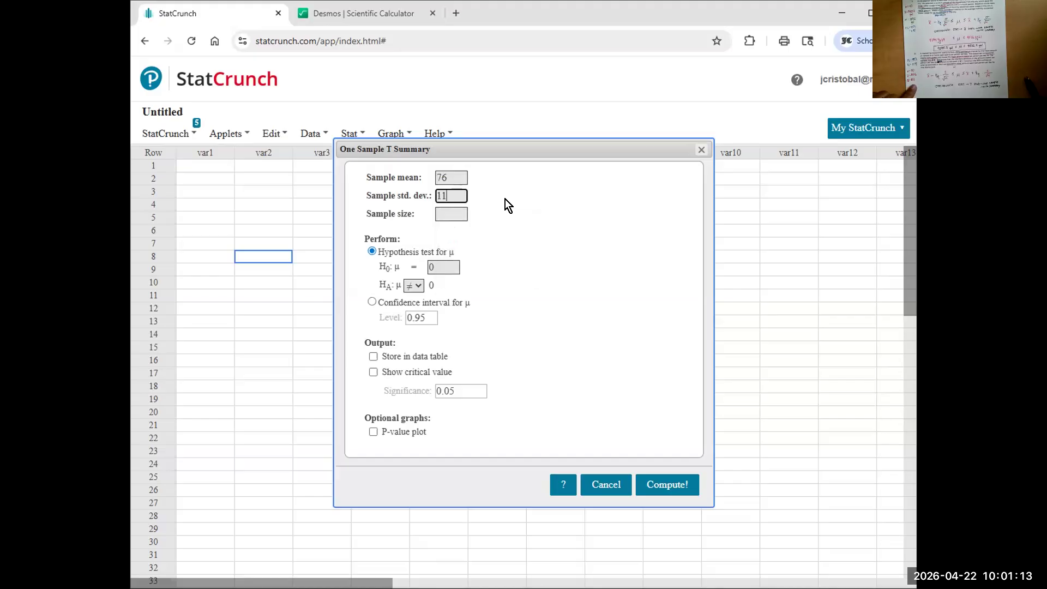
key("Tab")
type("50")
Step: Compute the T confidence interval for μ at level 0.99 with the critical value shown
left_click(444, 306)
type("9")
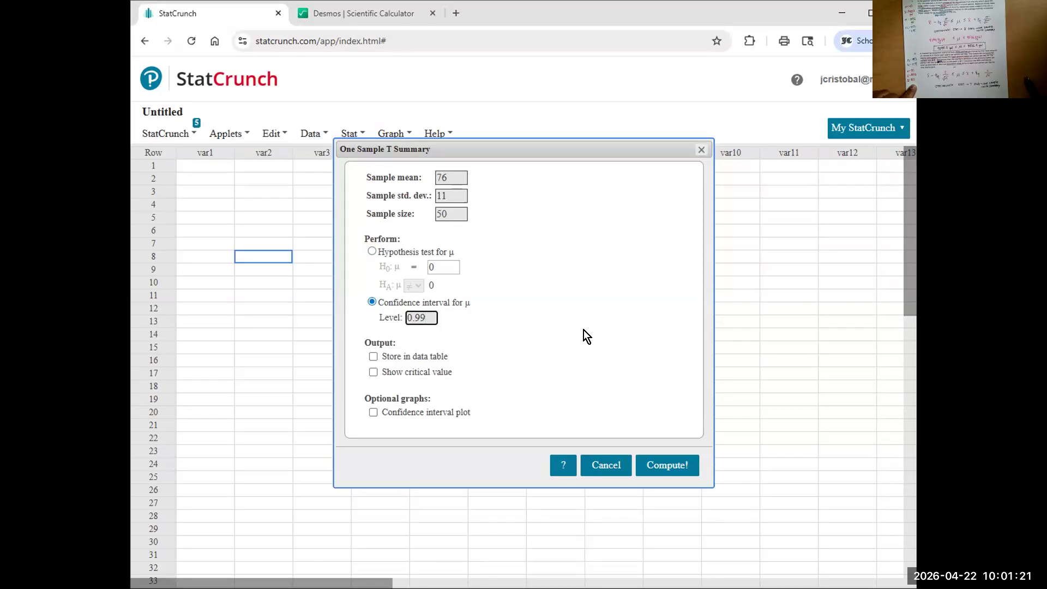
left_click(395, 374)
left_click(666, 467)
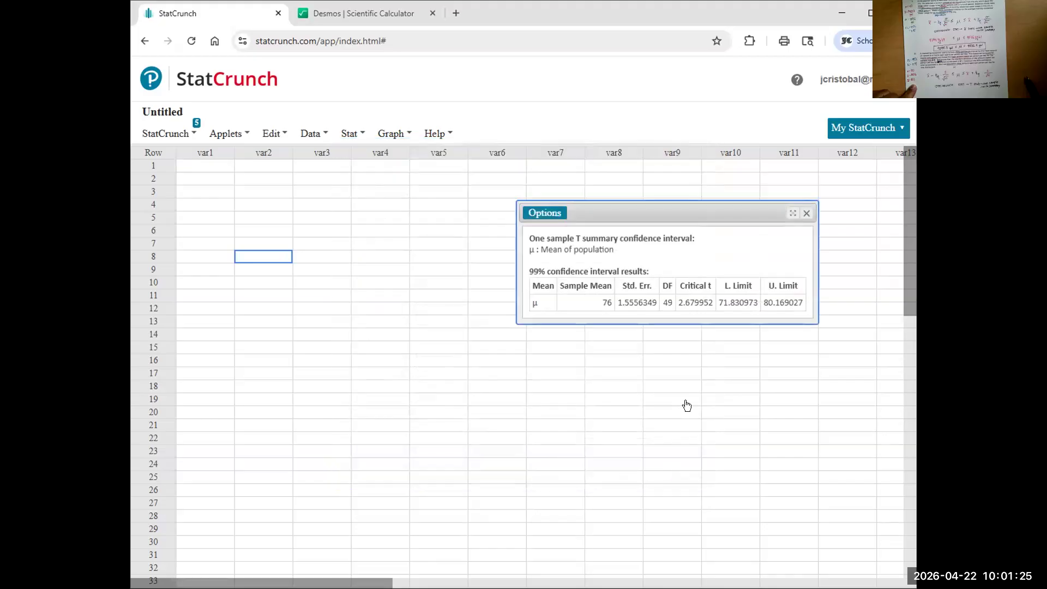
Step: Highlight the critical t value in the 99% interval results, then clear the highlight
double_click(694, 274)
left_click(681, 299)
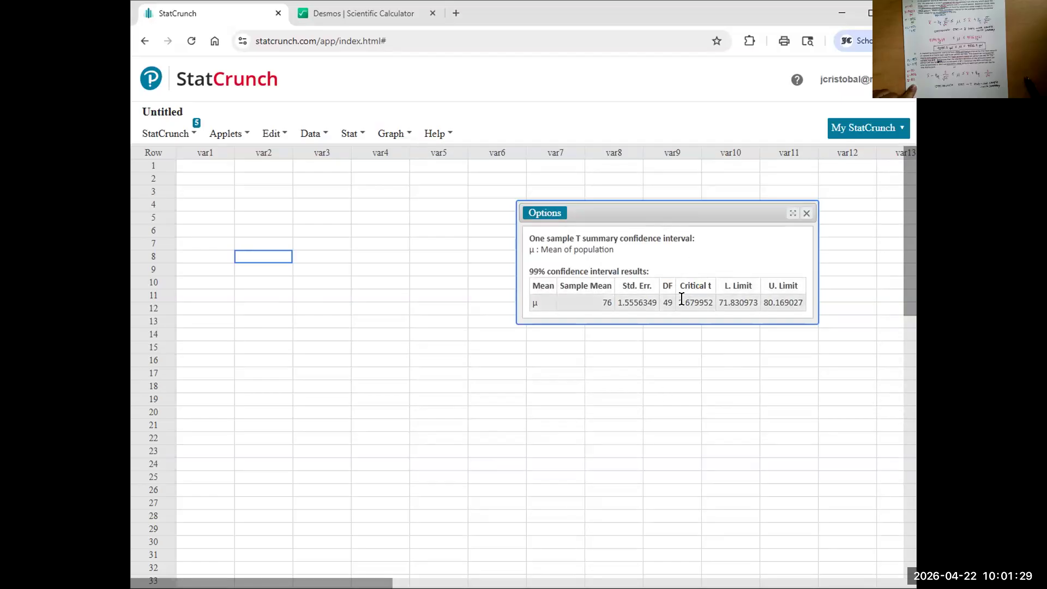
left_click_drag(676, 301, 713, 301)
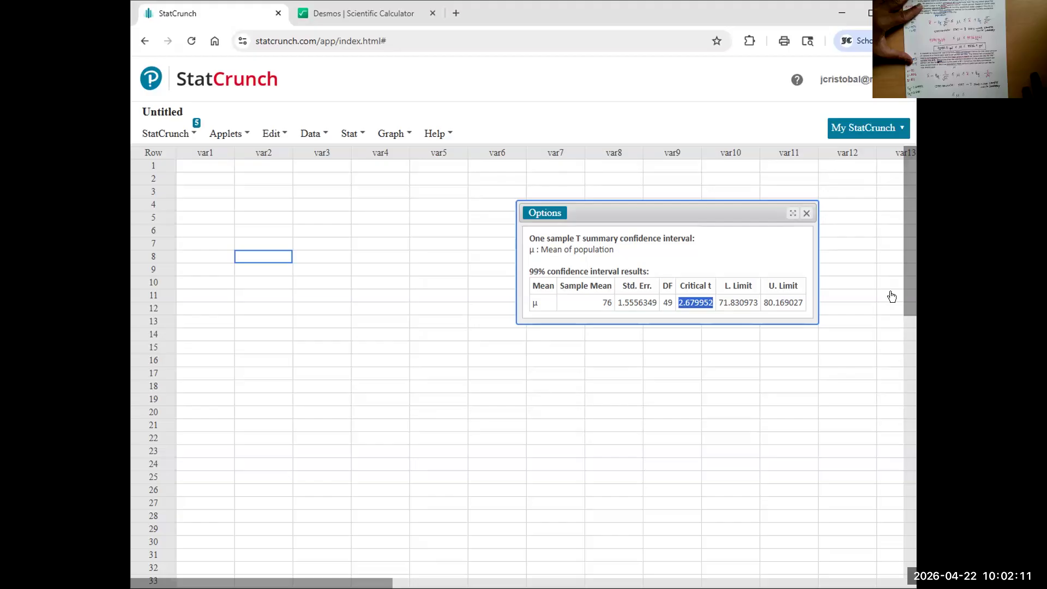
left_click(737, 326)
left_click(737, 328)
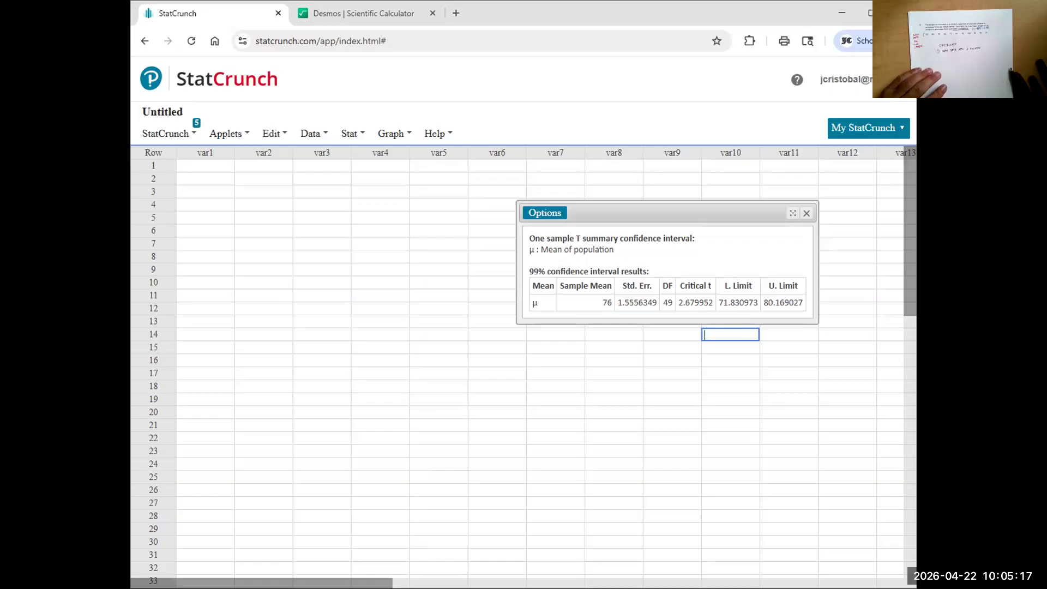
Step: Close the T interval results and enter 93, 83, 76 and 92 in rows 1 to 4 of var1
left_click(807, 213)
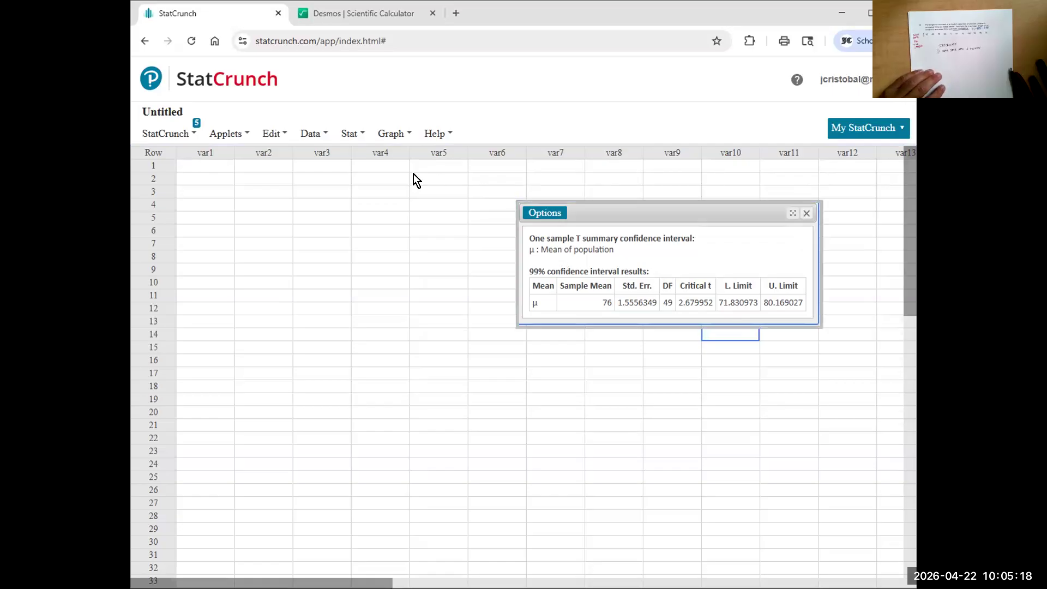
left_click(228, 170)
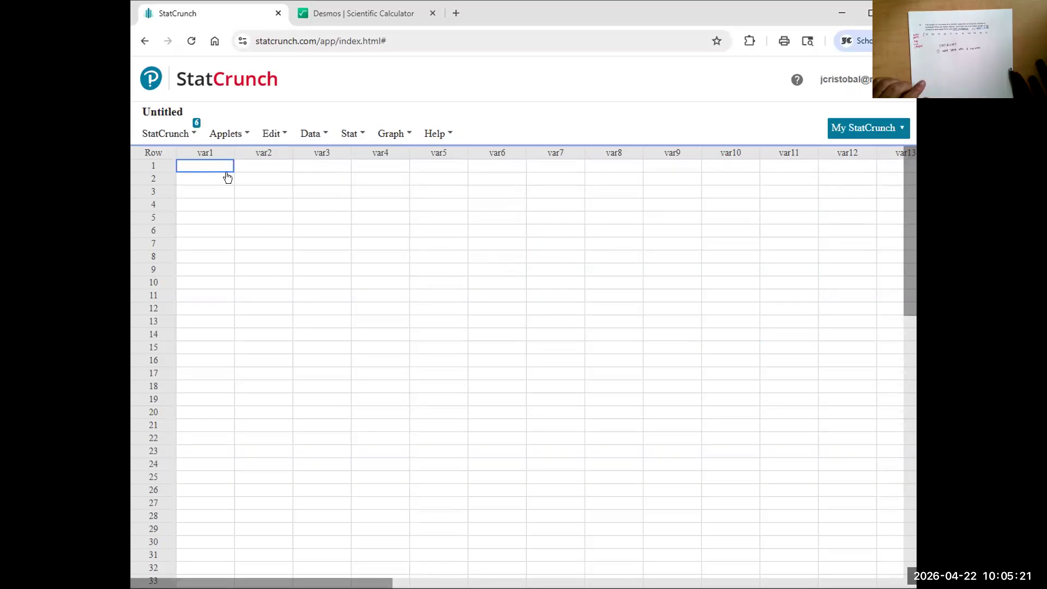
type("23")
key("Return")
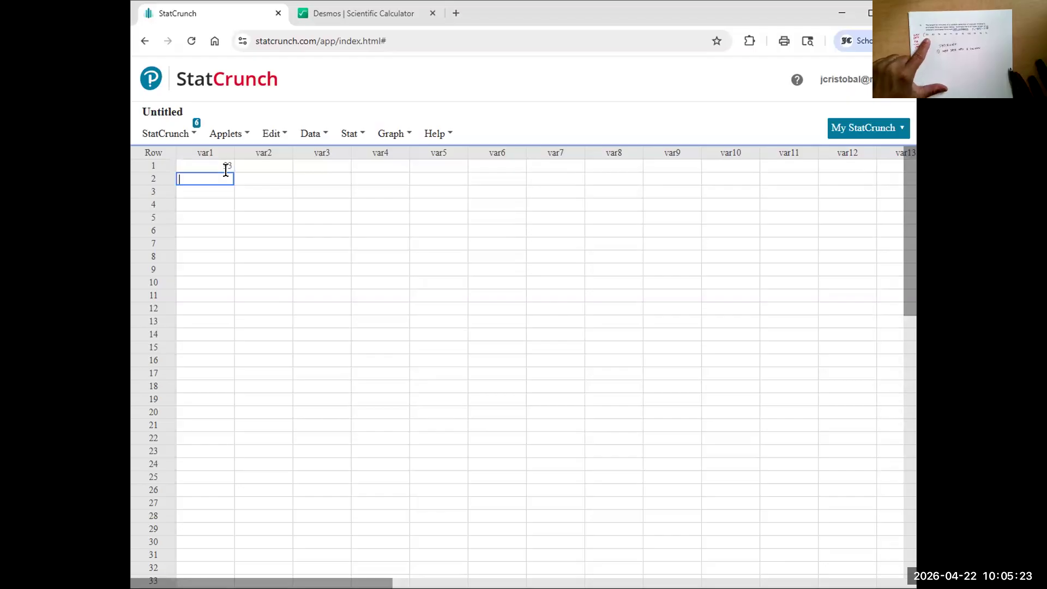
type("14")
key("Return")
type("76")
key("Return")
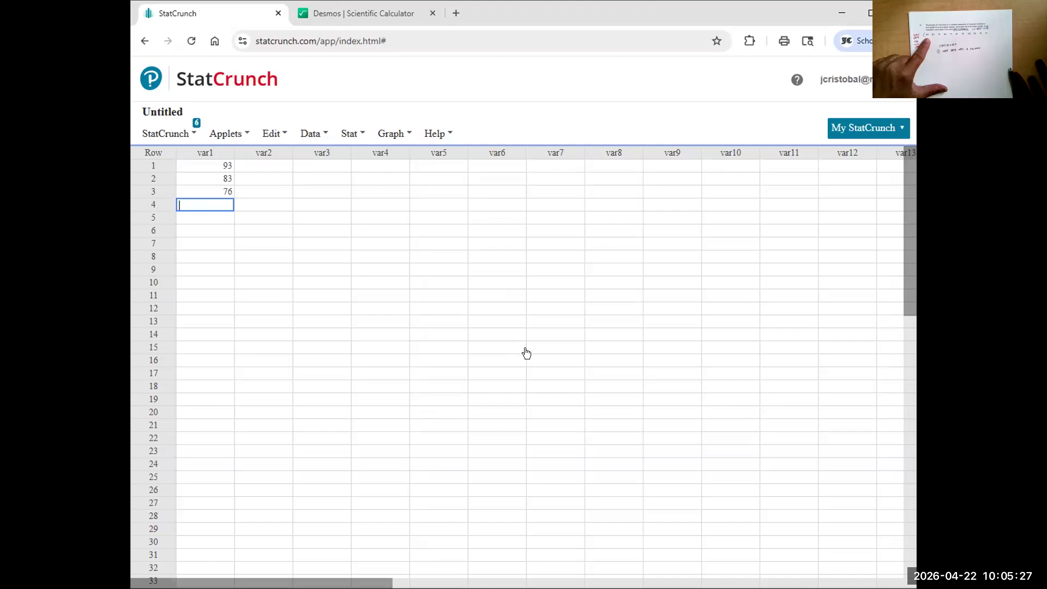
type("9")
key("BackSpace")
type("92")
key("Return")
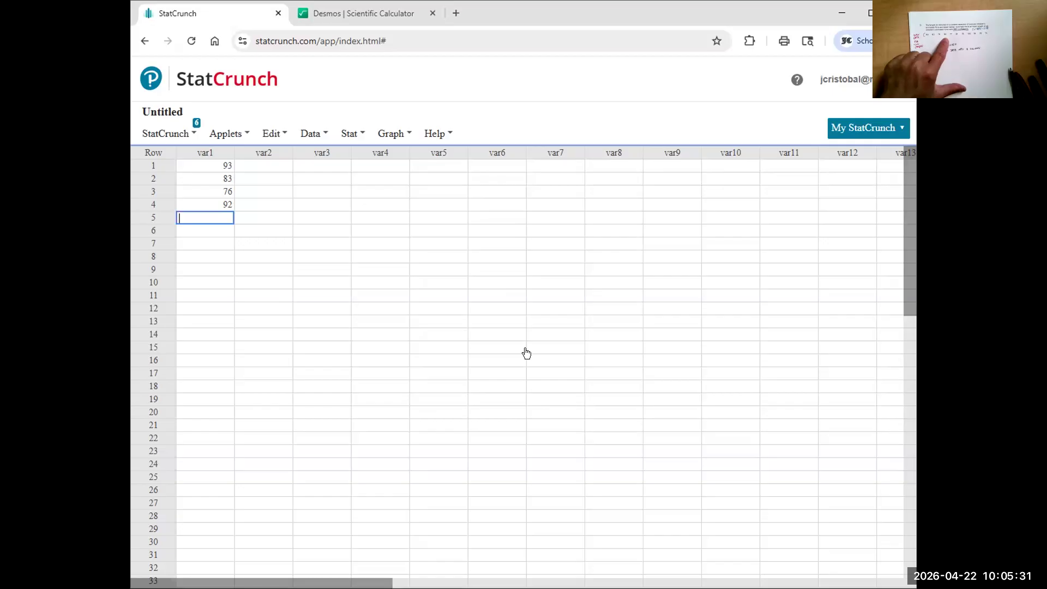
Step: Enter 77, 81, 78, 100, 78, 76 and 75 in rows 5 to 11 of var1
type("77")
key("Return")
type("81")
key("Return")
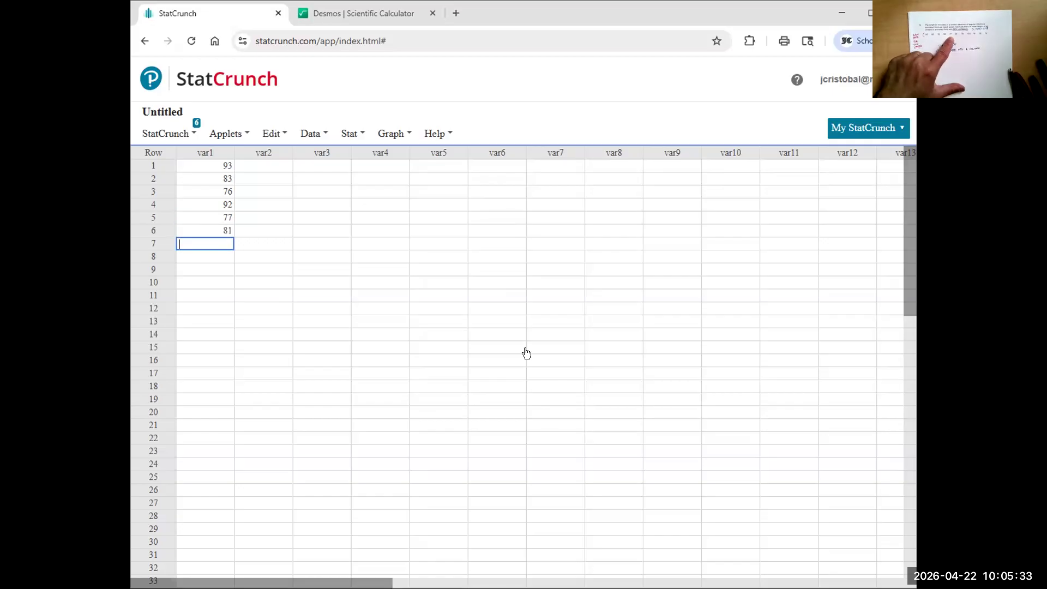
type("78")
key("Return")
type("100")
key("Return")
type("78")
key("Return")
type("76")
key("Return")
type("75")
key("Return")
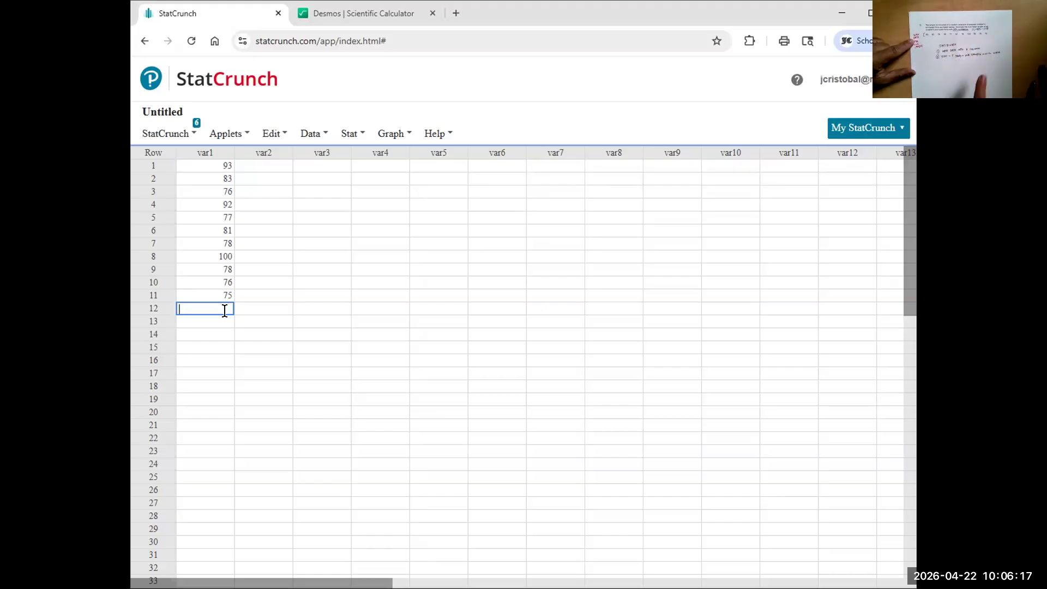
Step: Open the one-sample T analysis with data and select the var1 column
left_click(317, 134)
left_click(348, 133)
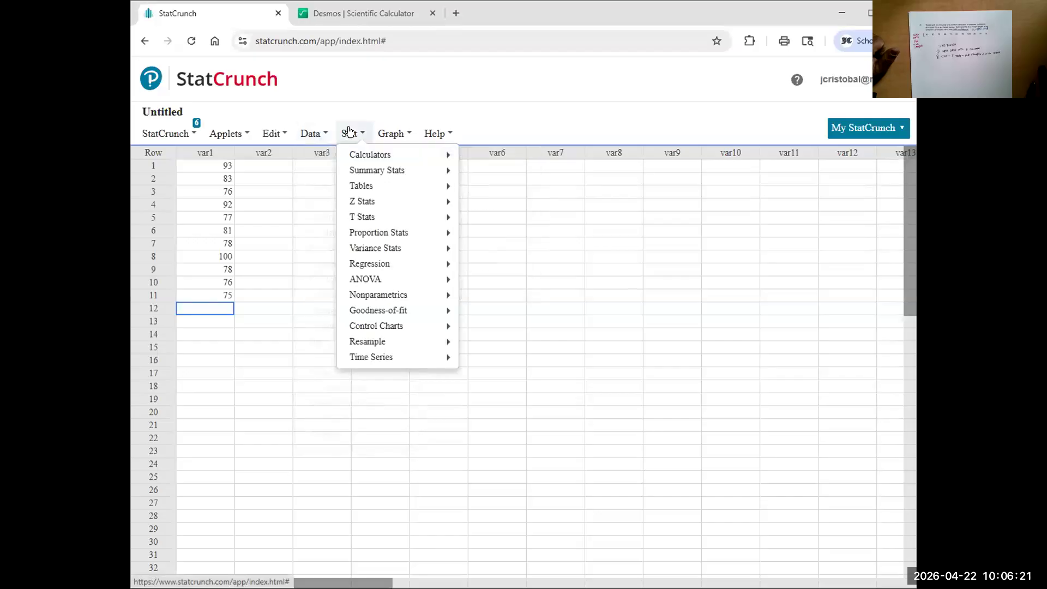
mouse_move(393, 217)
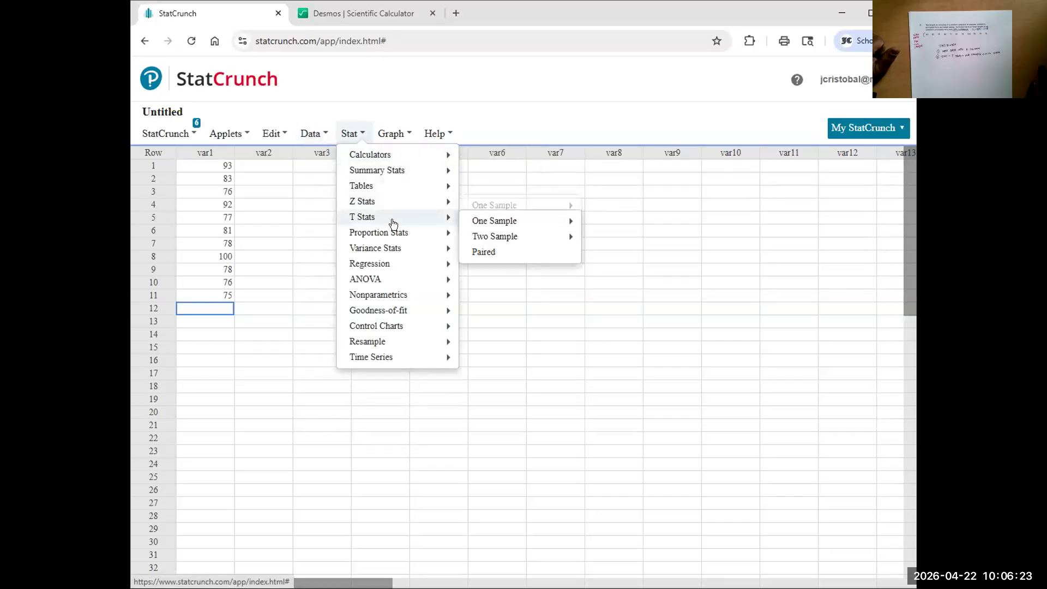
mouse_move(524, 222)
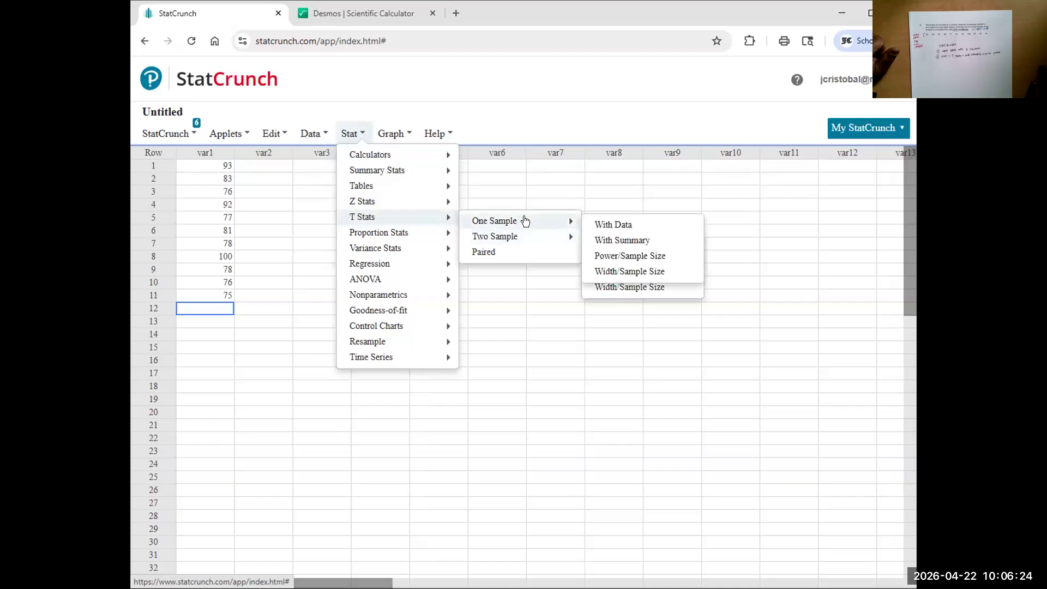
left_click(647, 227)
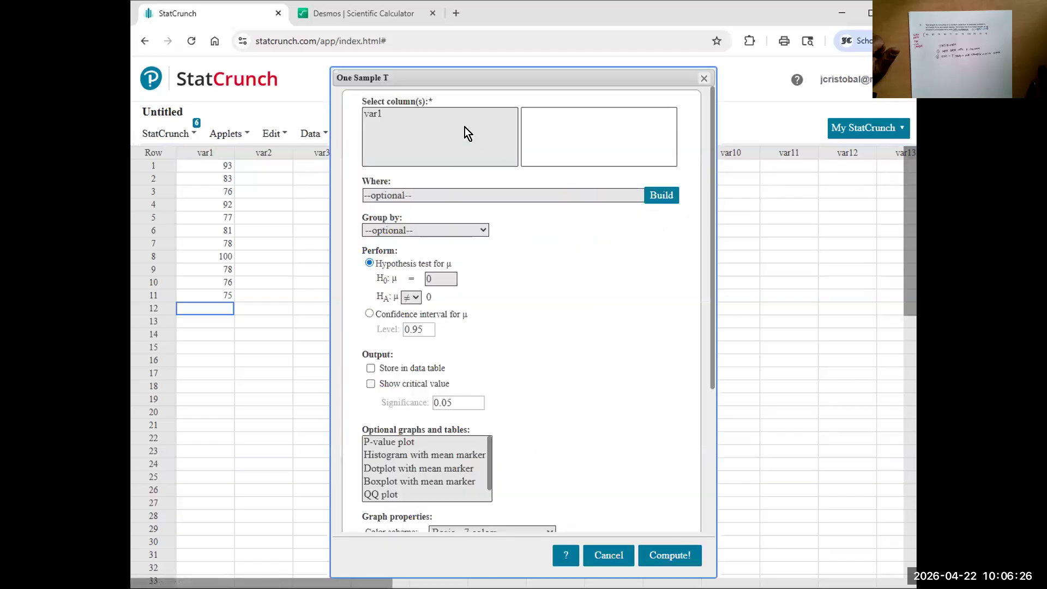
left_click(386, 115)
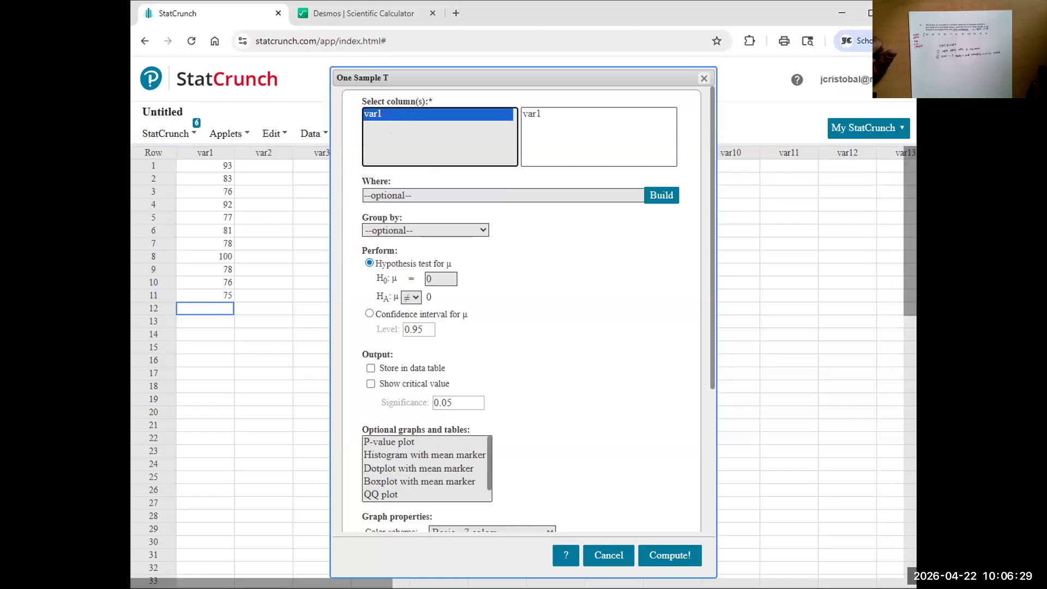
Step: Compute the confidence interval for the mean of var1 at level 0.98 with the critical value shown
left_click(370, 314)
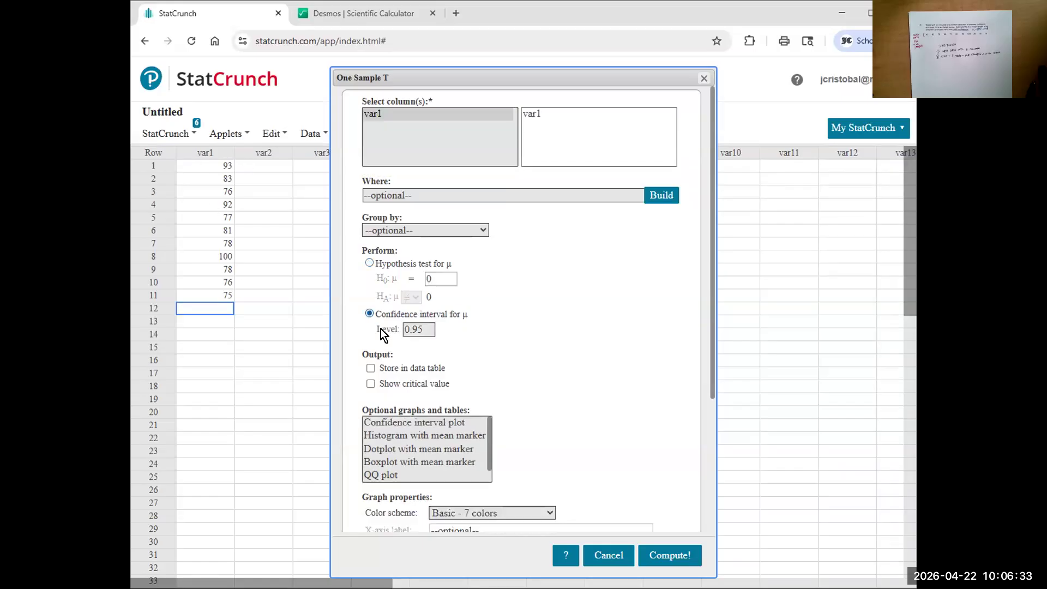
left_click(418, 326)
key("BackSpace")
type("8")
scroll(555, 366, "down", 1)
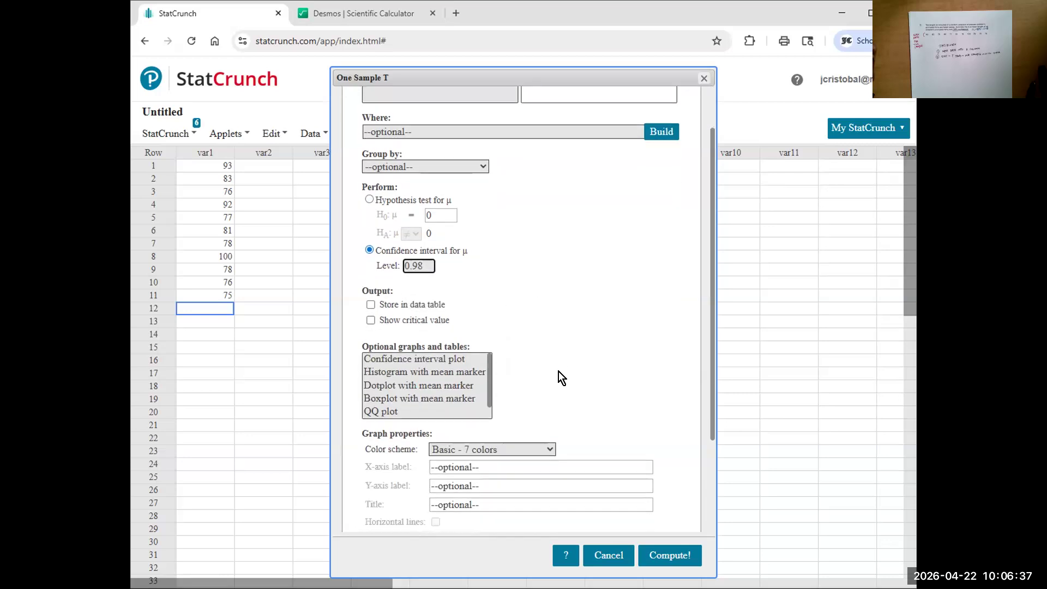
left_click(405, 318)
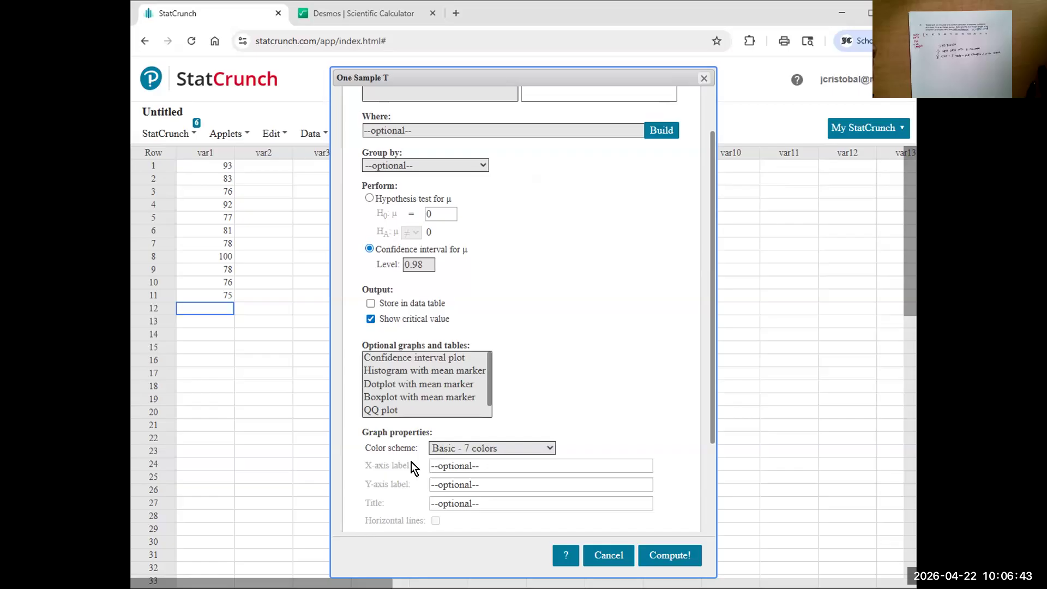
left_click(662, 556)
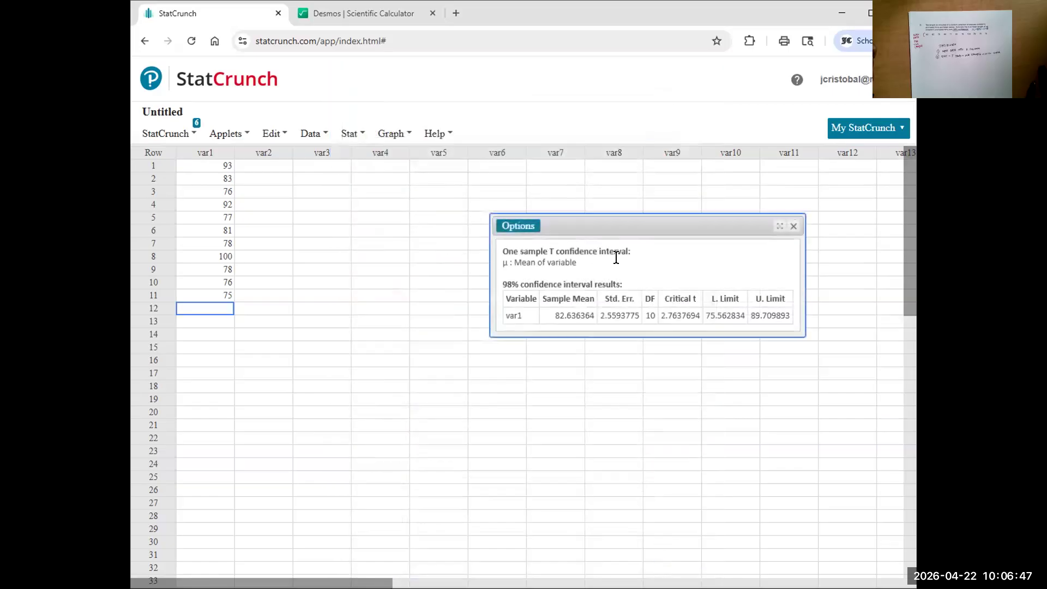
Step: Move the 98% interval results closer to the data column and briefly highlight the critical t value
left_click_drag(600, 220, 508, 201)
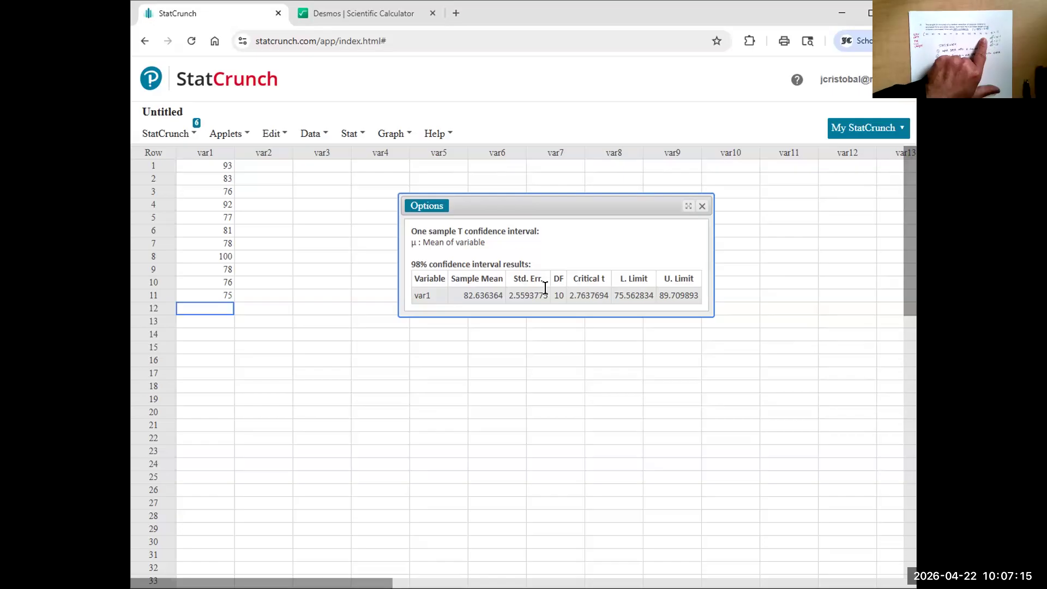
left_click_drag(568, 293, 603, 299)
left_click(631, 246)
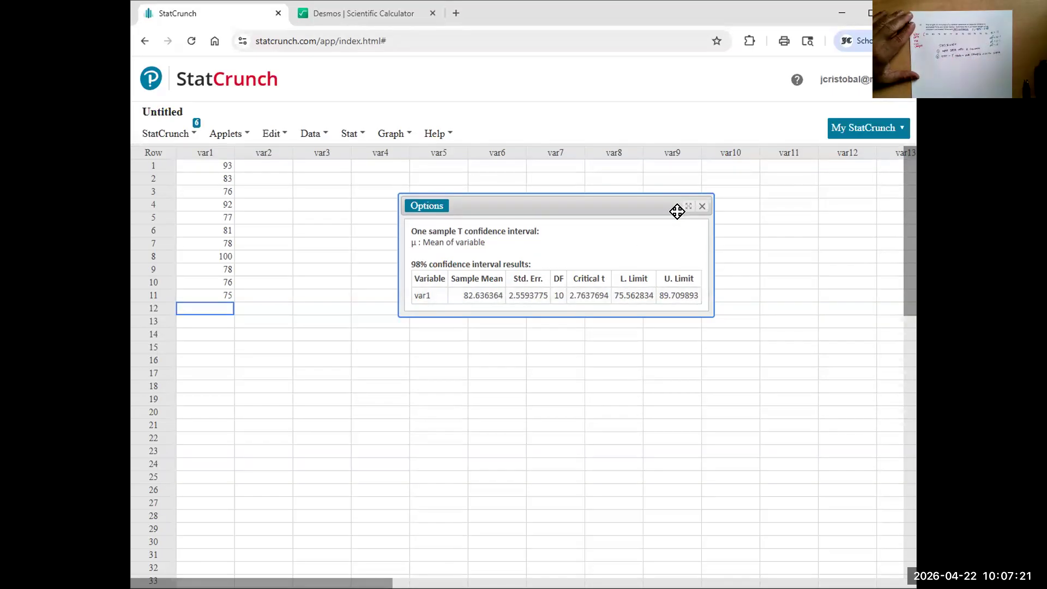